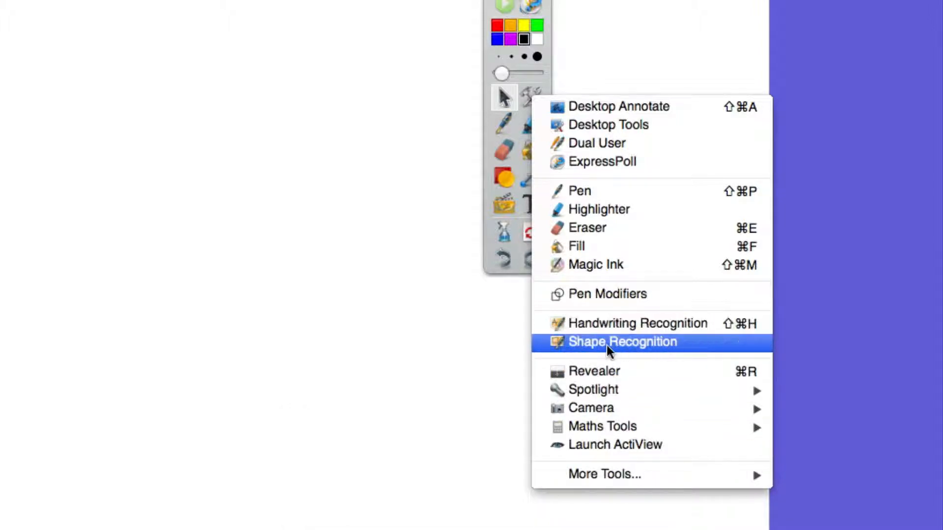
Draw a large freehand capital J on the first page with the Pen and erase the right end of its top bar.
mouse_move(607, 474)
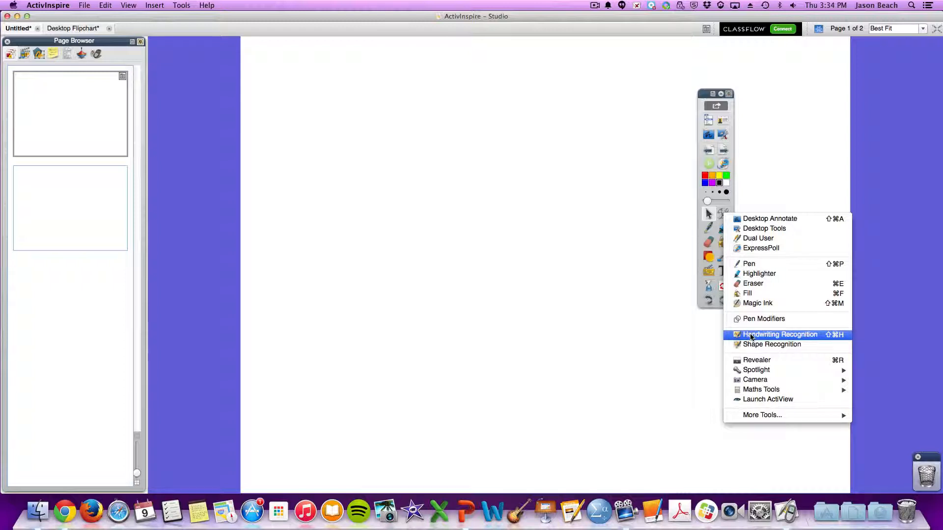
click(750, 336)
drag(328, 160, 468, 148)
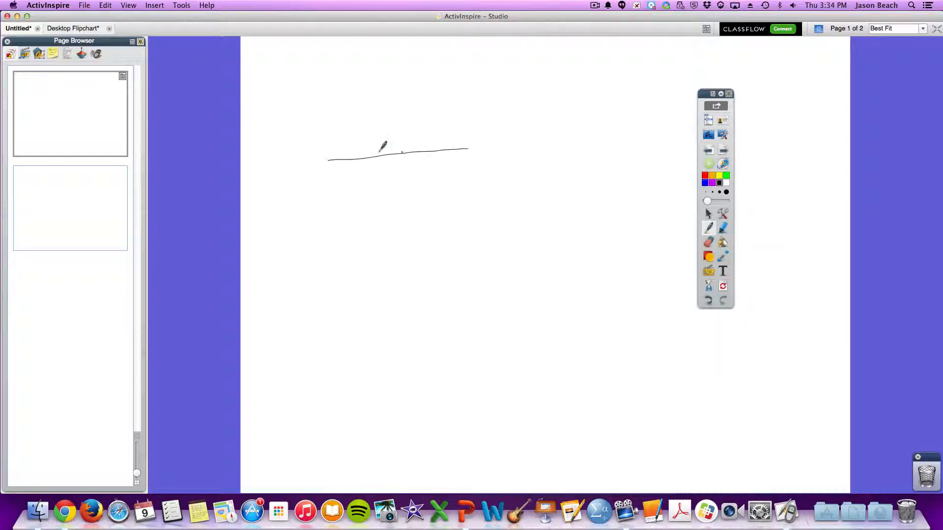
mouse_move(383, 154)
mouse_down()
mouse_move(346, 229)
mouse_move(324, 215)
mouse_up()
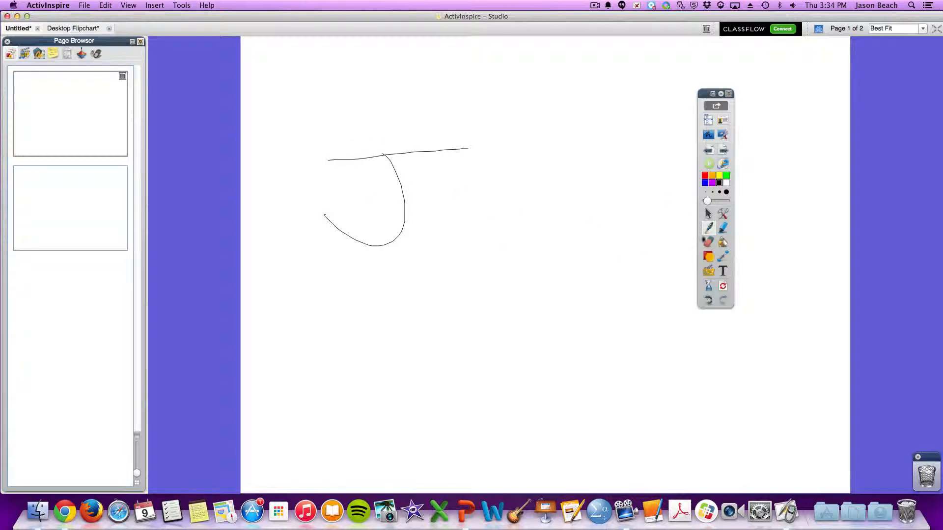
click(709, 242)
drag(458, 147, 429, 151)
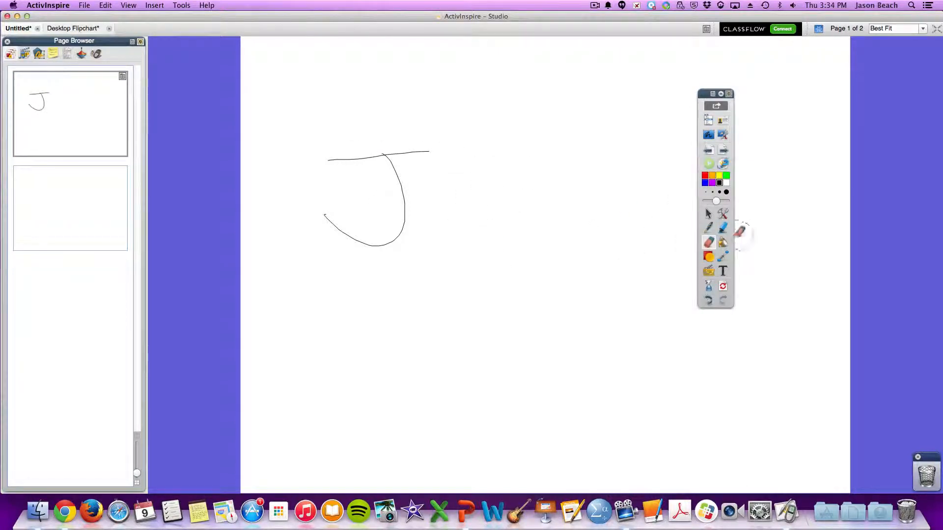
Write a small letter J with Handwriting Recognition in the middle of the page, near the large J.
click(723, 214)
click(775, 337)
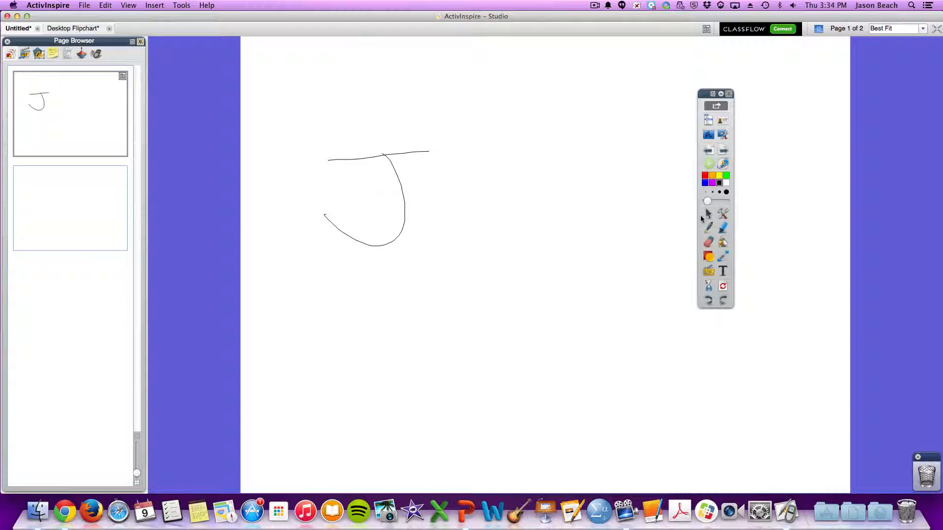
mouse_move(493, 256)
mouse_down()
mouse_move(604, 253)
mouse_move(496, 278)
mouse_up()
Erase the top bar of the large J and try to erase the recognized text J.
click(709, 241)
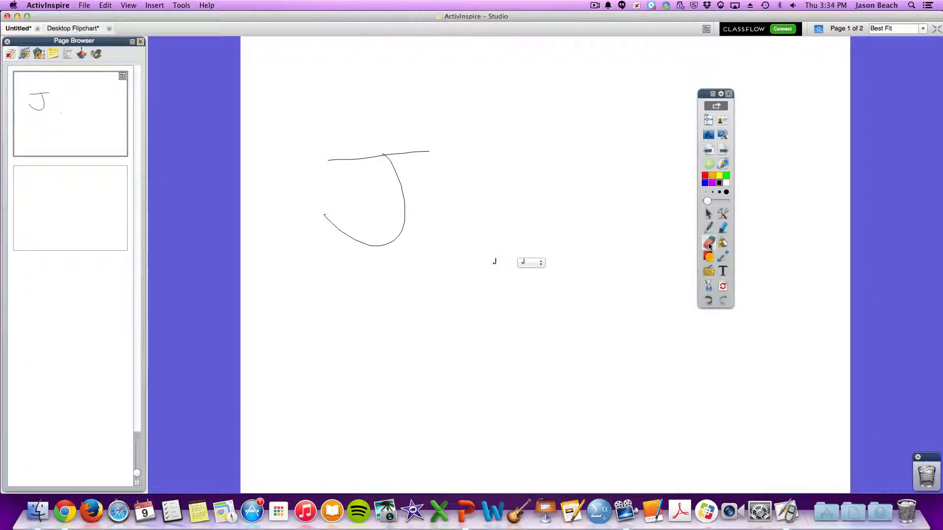
mouse_move(328, 159)
mouse_down()
mouse_move(399, 160)
mouse_move(391, 164)
mouse_up()
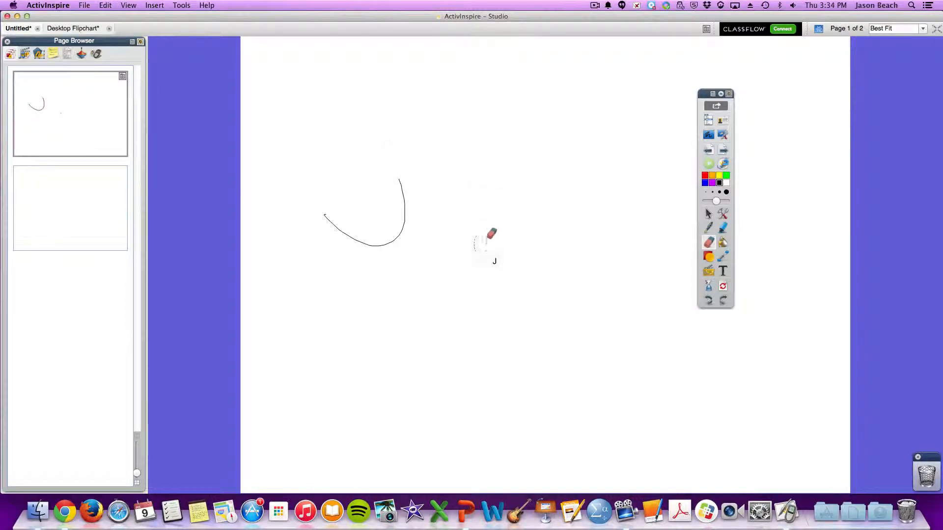
mouse_move(493, 250)
mouse_down()
mouse_move(482, 265)
mouse_move(498, 264)
mouse_up()
Select the recognized text J as an object and look through its editing options.
click(708, 214)
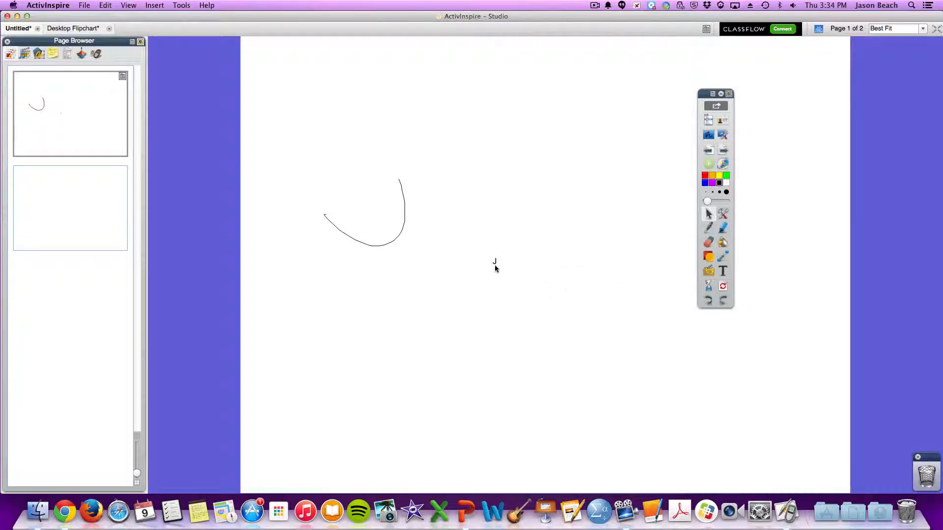
click(493, 269)
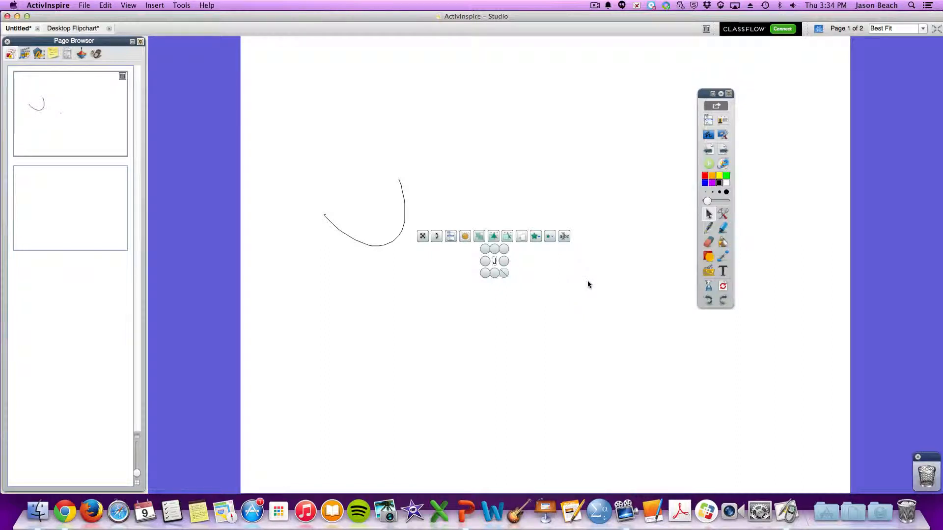
right_click(494, 261)
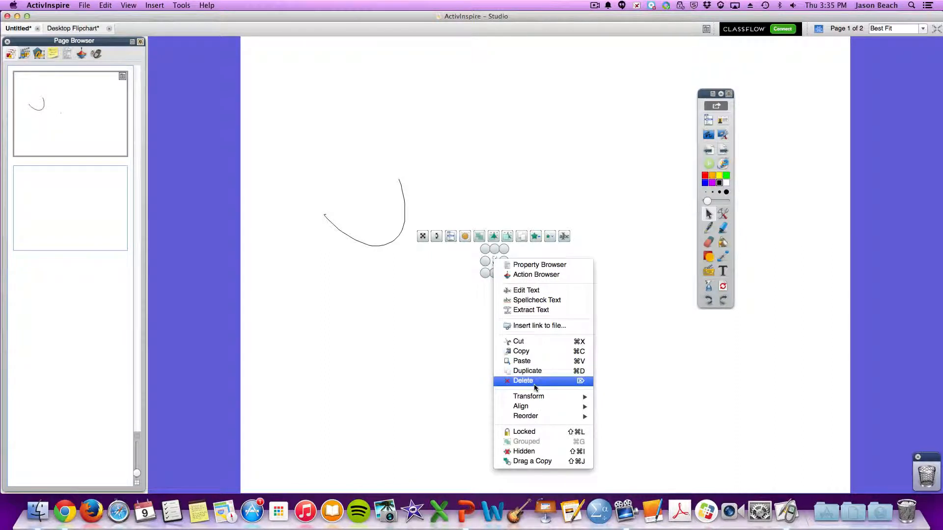
click(651, 303)
Cover the page with the Revealer, uncover a strip along its left side, and turn the Revealer off.
click(723, 212)
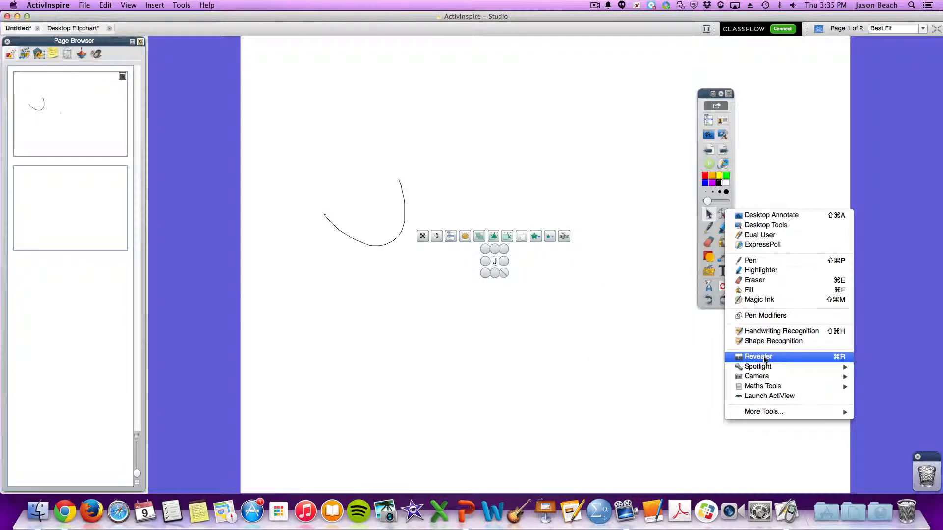
click(764, 357)
mouse_move(509, 48)
mouse_down()
mouse_move(499, 260)
mouse_move(495, 43)
mouse_up()
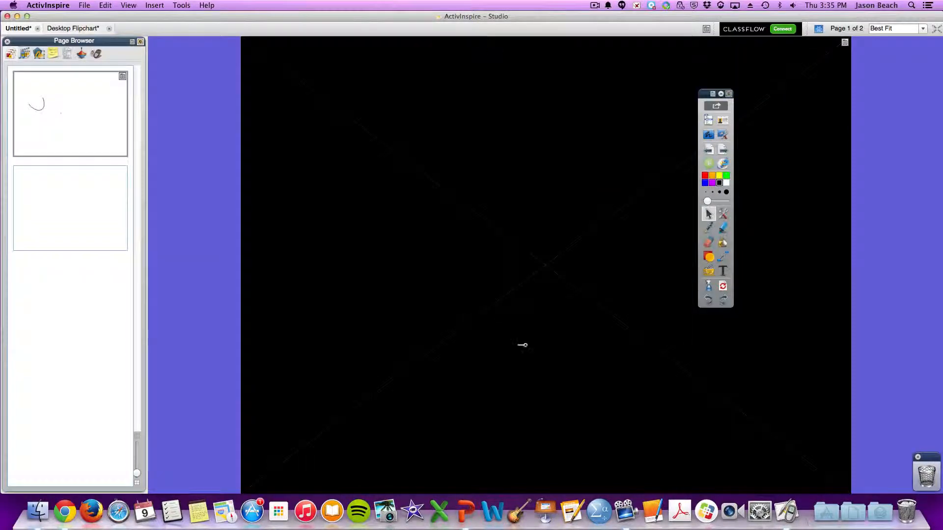
mouse_move(530, 477)
mouse_down()
mouse_move(530, 375)
mouse_move(532, 488)
mouse_up()
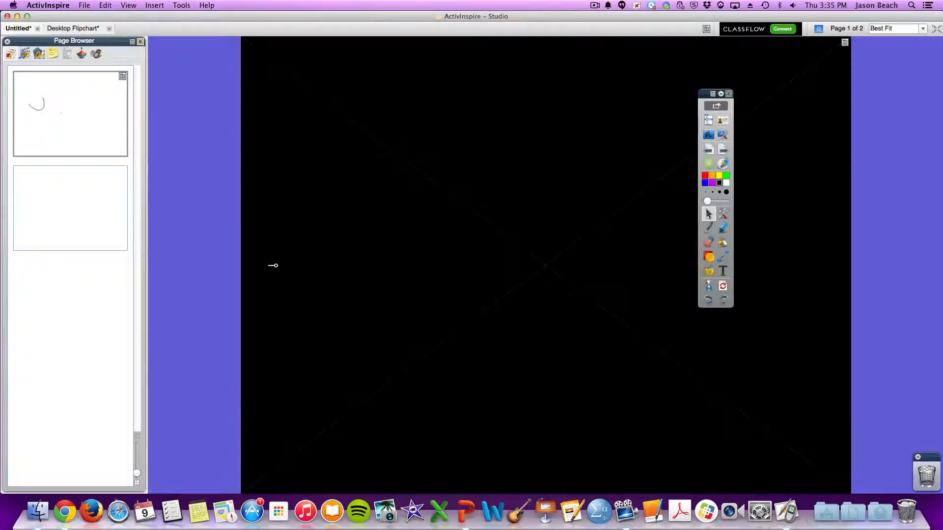
drag(274, 265, 396, 268)
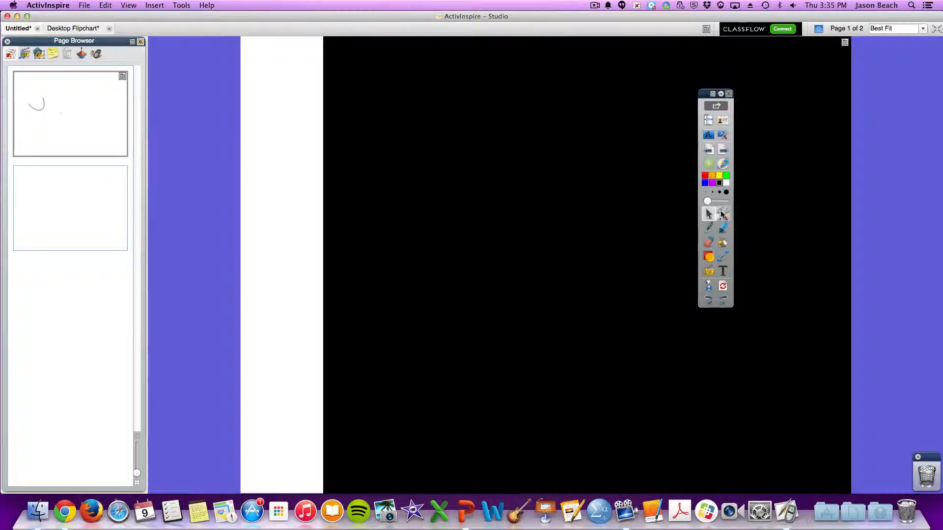
click(722, 214)
mouse_move(783, 372)
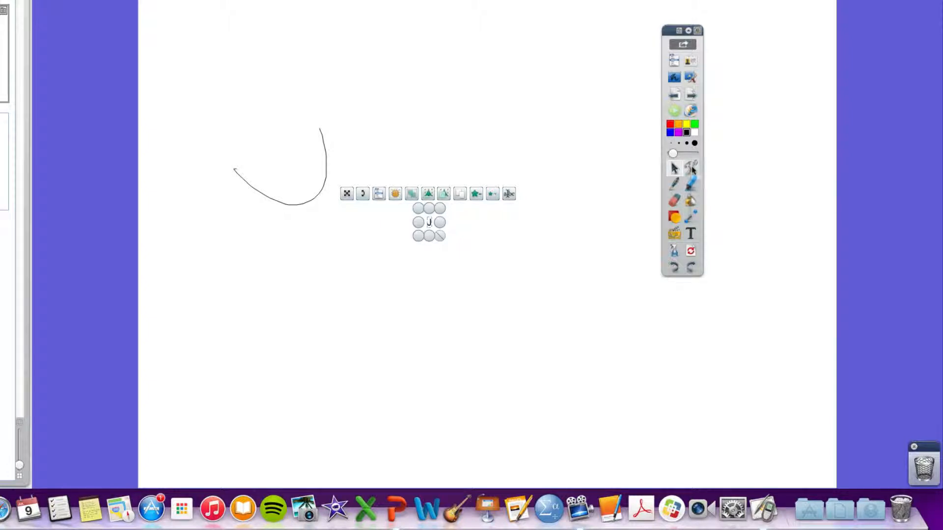
Review the Spotlight and Camera options and place a maths Ruler on the page.
click(692, 168)
mouse_move(727, 347)
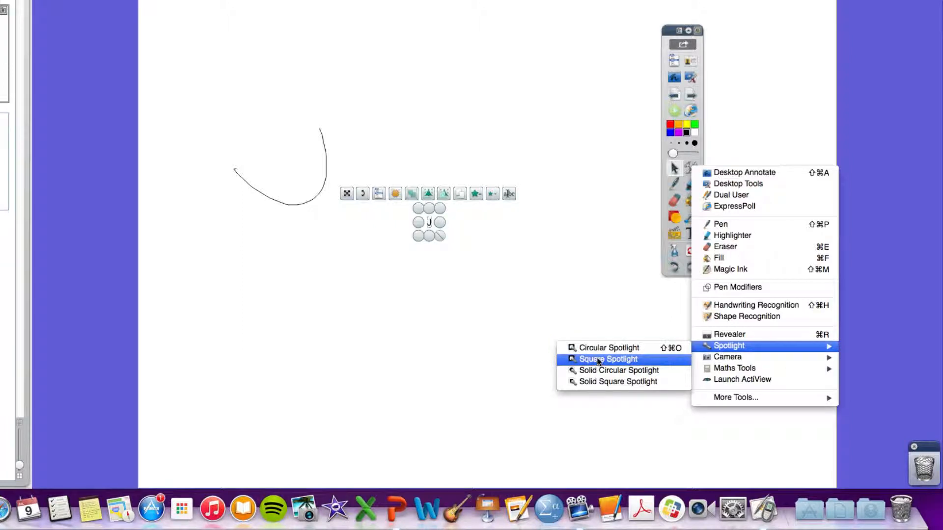
mouse_move(713, 363)
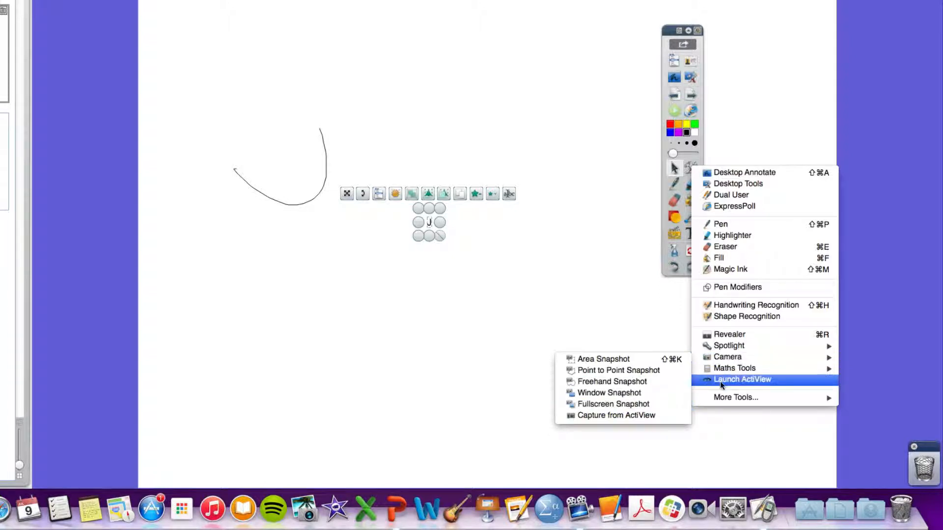
mouse_move(741, 371)
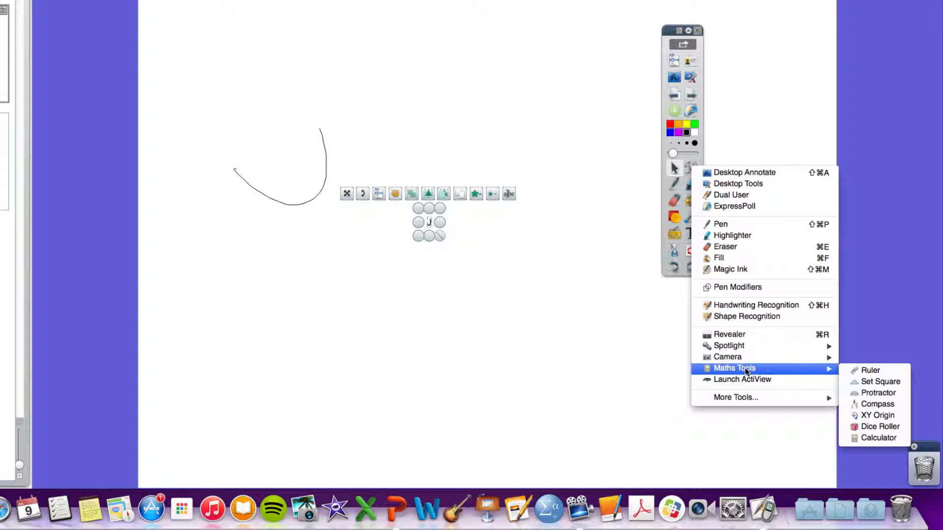
click(873, 371)
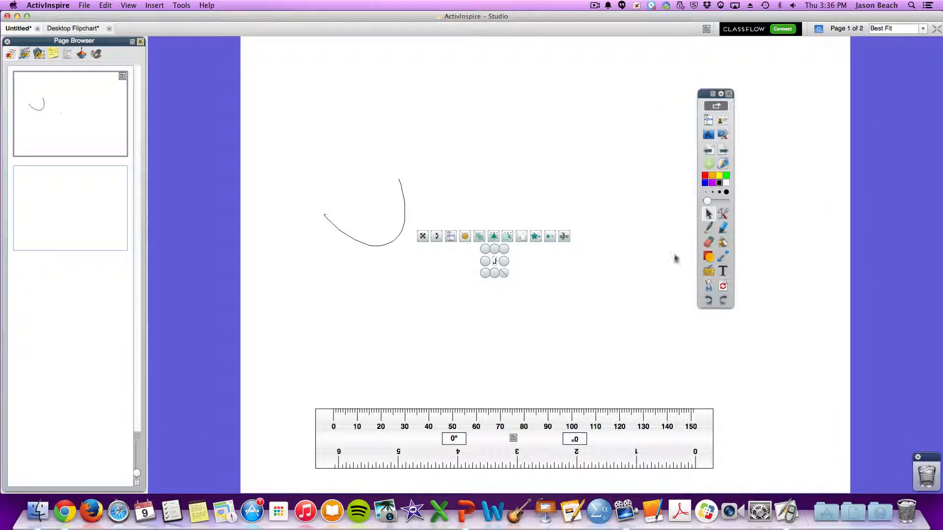
Move the ruler slightly up and to the right and lengthen its scale to 160.
drag(545, 445, 572, 427)
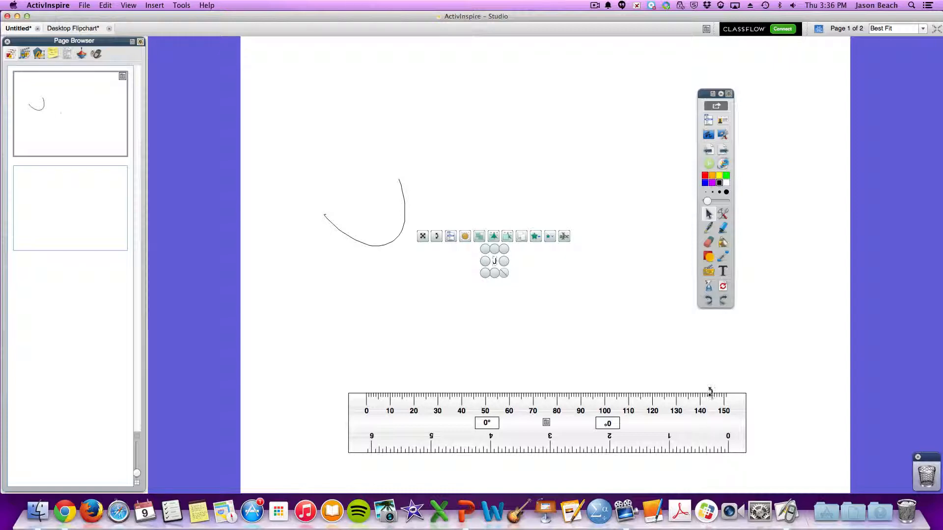
drag(710, 391, 680, 396)
drag(743, 421, 770, 422)
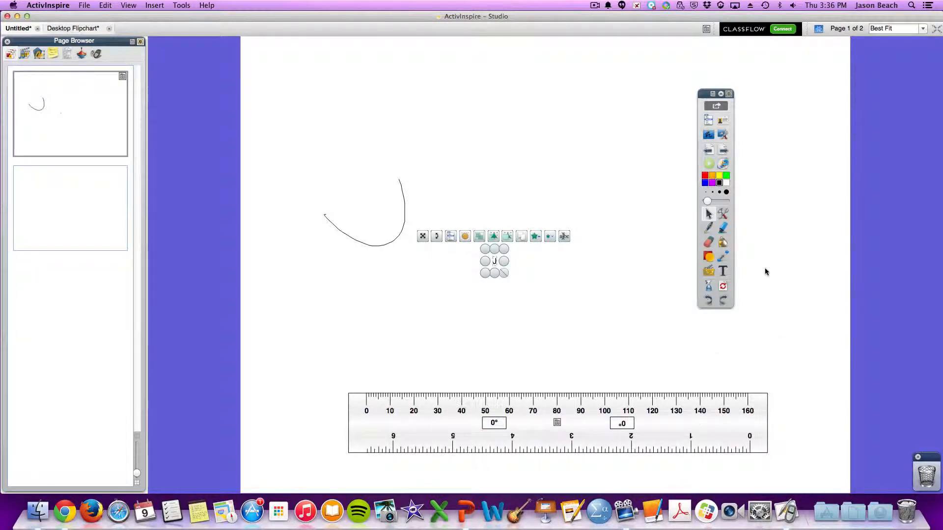
Draw a horizontal Pen line along the ruler's upper edge from 0 to about 160 and move the ruler above it.
click(708, 228)
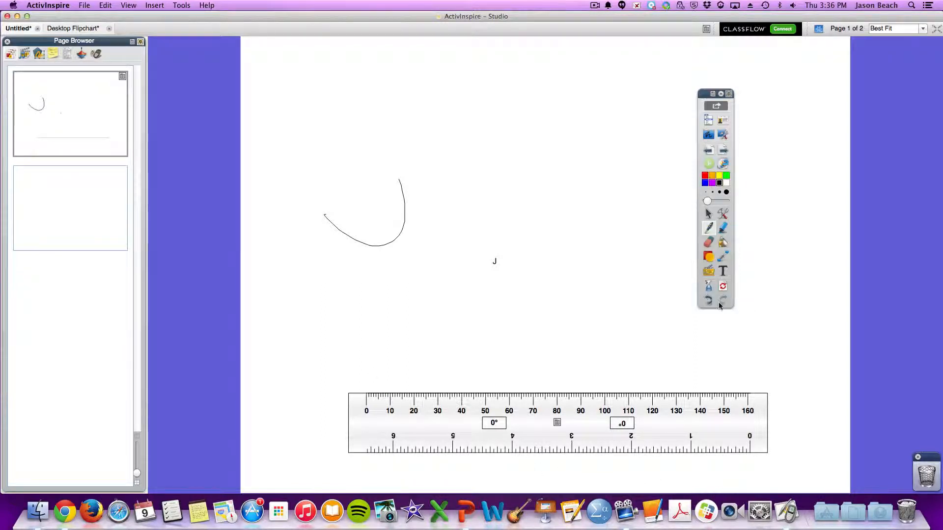
click(708, 227)
mouse_move(664, 423)
mouse_down()
mouse_move(597, 276)
mouse_move(604, 329)
mouse_up()
Erase the right end of the horizontal line and the remaining curve of the large J.
click(708, 243)
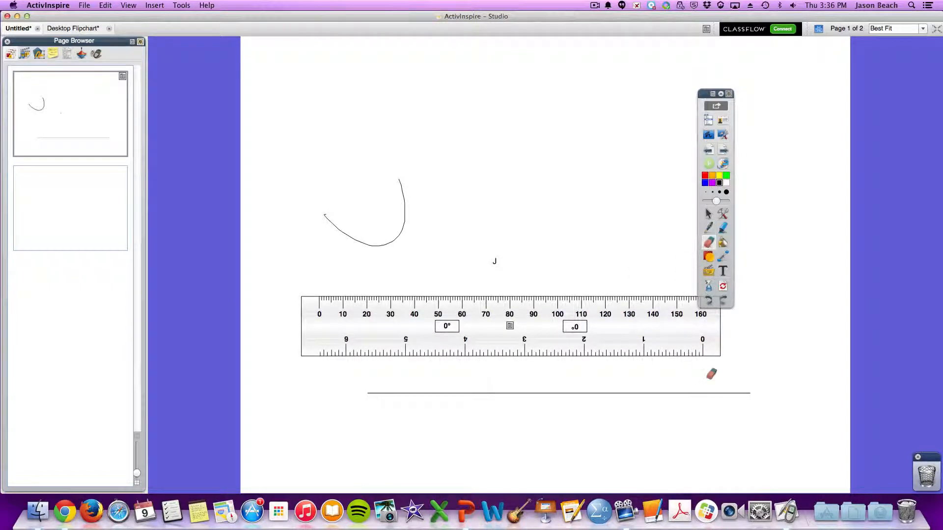
drag(762, 400, 722, 392)
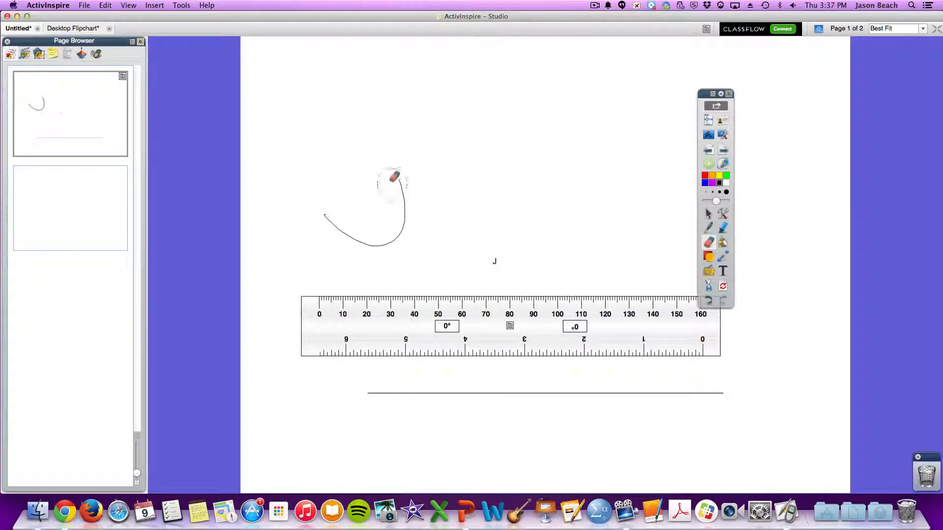
drag(395, 177, 320, 211)
Rotate the ruler to 310° across the horizontal line and draw a slanted Pen line up along its edge.
mouse_move(612, 324)
mouse_down()
mouse_move(701, 331)
mouse_move(728, 422)
mouse_move(727, 331)
mouse_move(587, 197)
mouse_up()
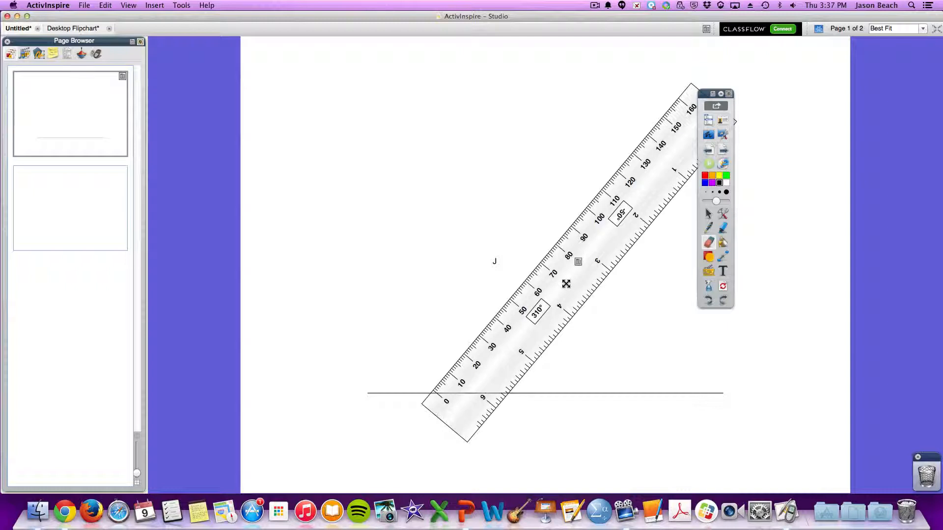
click(709, 229)
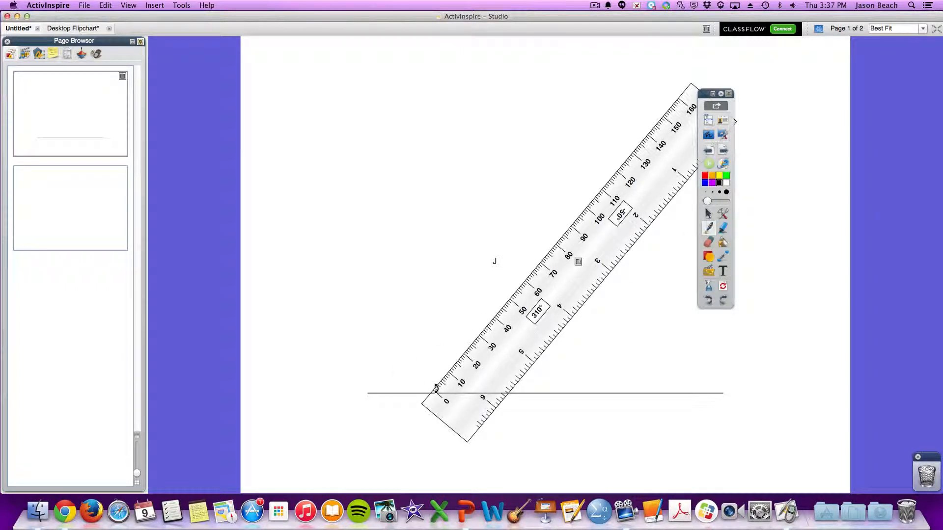
drag(430, 392, 652, 272)
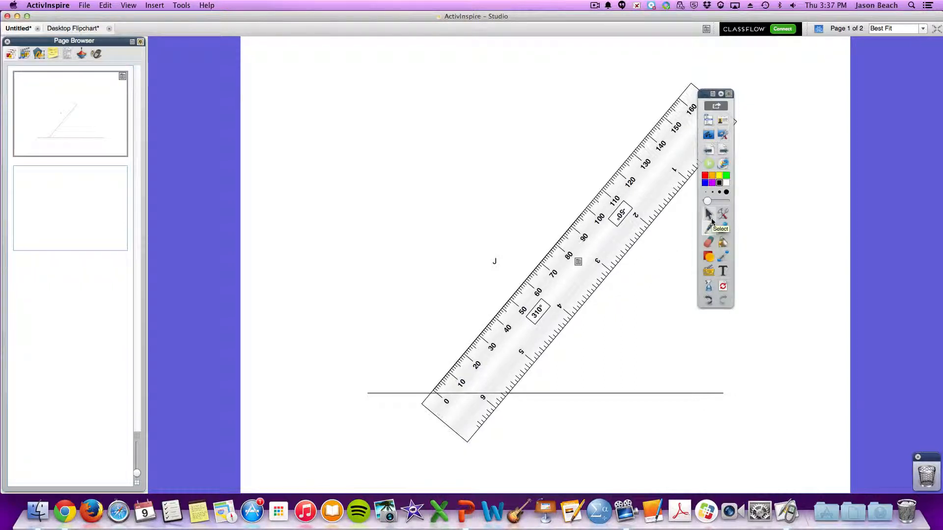
Move the ruler off the slanted line and close it.
mouse_move(603, 252)
mouse_down()
mouse_move(458, 152)
mouse_move(473, 214)
mouse_up()
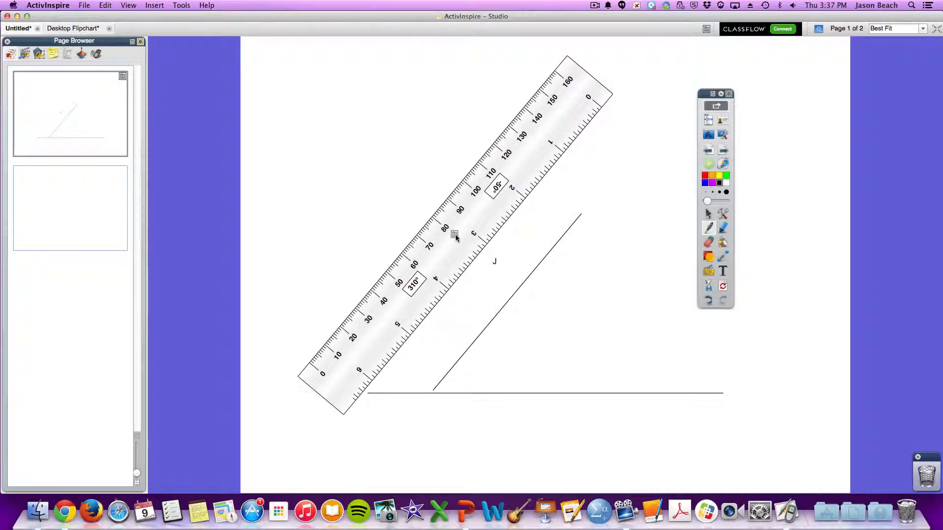
click(454, 234)
click(471, 274)
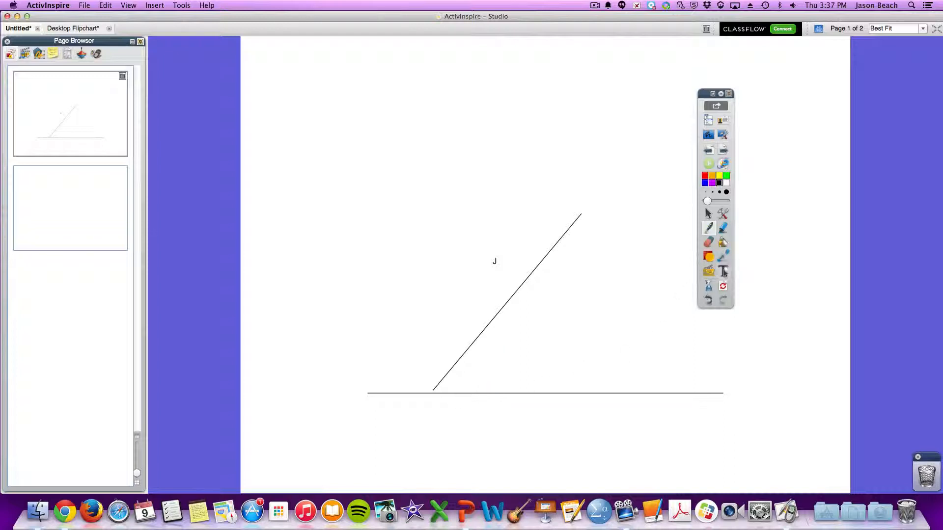
Draw an arc between the two lines using a protractor centred on their vertex, and move the protractor above the drawing.
click(722, 214)
mouse_move(767, 388)
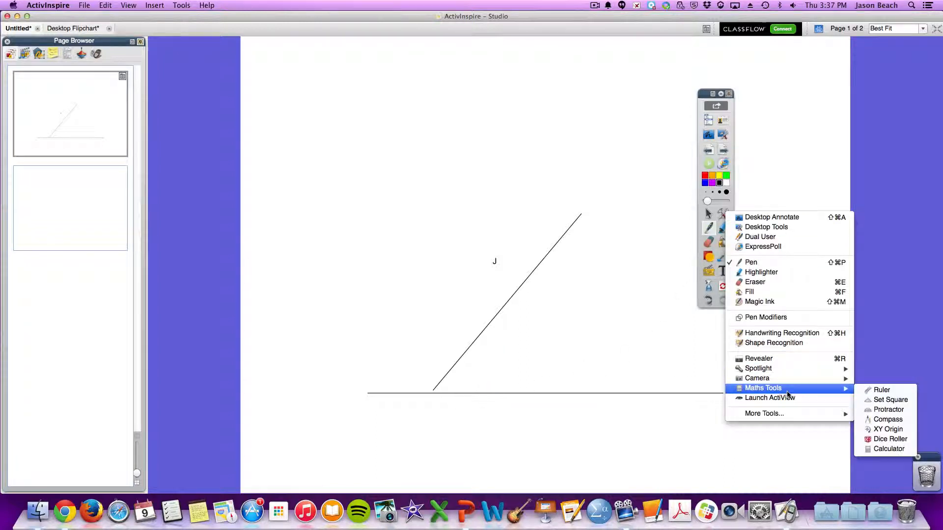
click(877, 414)
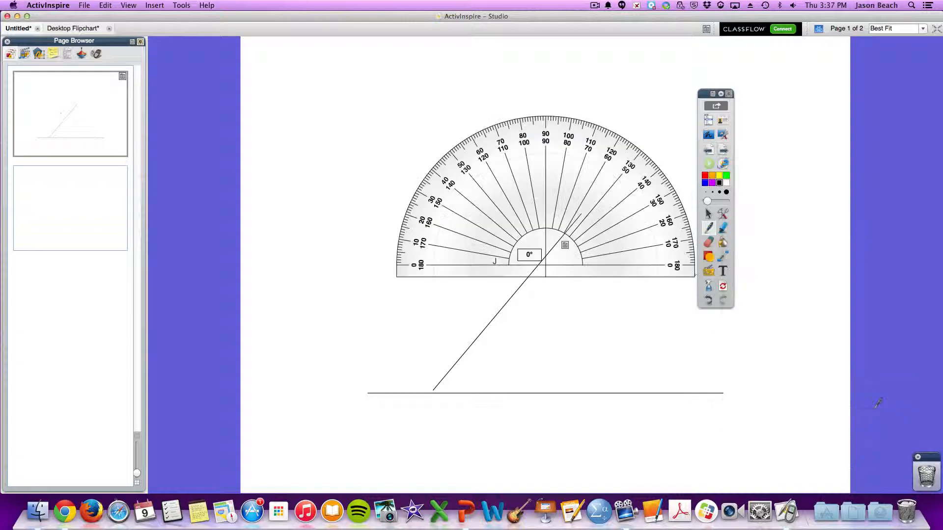
drag(547, 234, 434, 362)
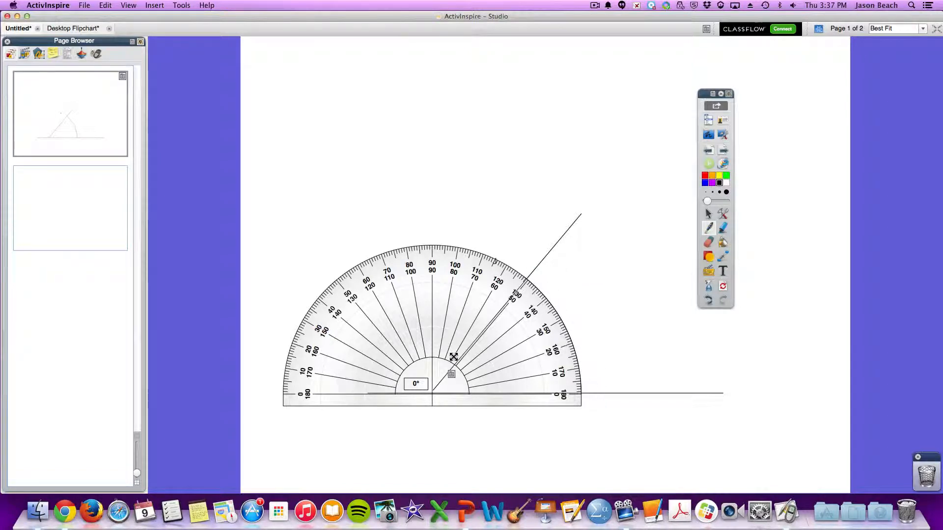
drag(450, 358, 448, 182)
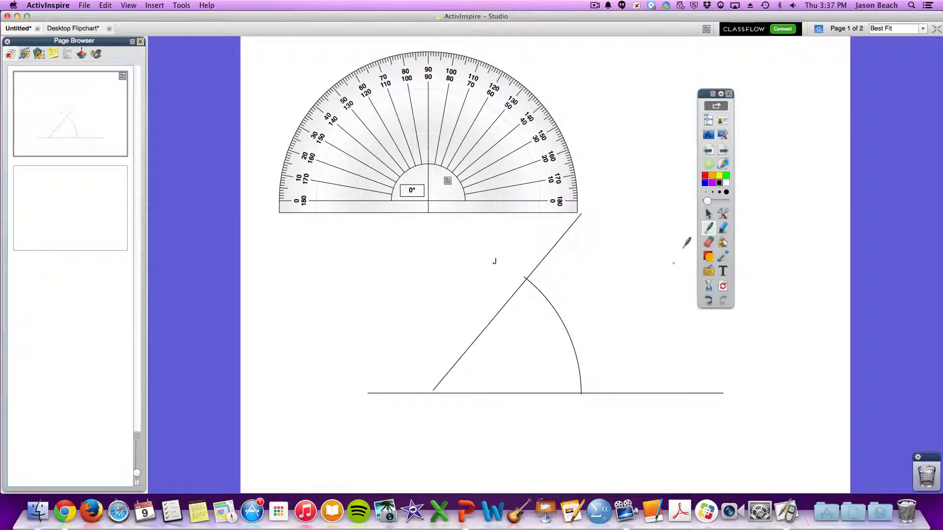
Erase the upper end of the slanted line and a middle section of the arc.
click(709, 242)
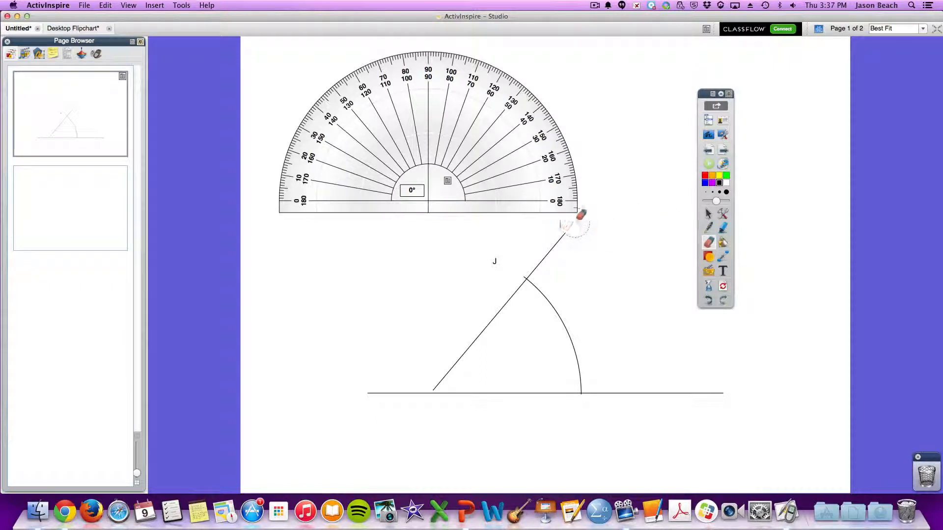
drag(579, 211, 539, 266)
mouse_move(565, 327)
mouse_down()
mouse_move(551, 344)
mouse_move(576, 326)
mouse_move(560, 337)
mouse_up()
Open the Dice Roller from the maths tools, set the number of dice to 5, and roll them.
click(722, 214)
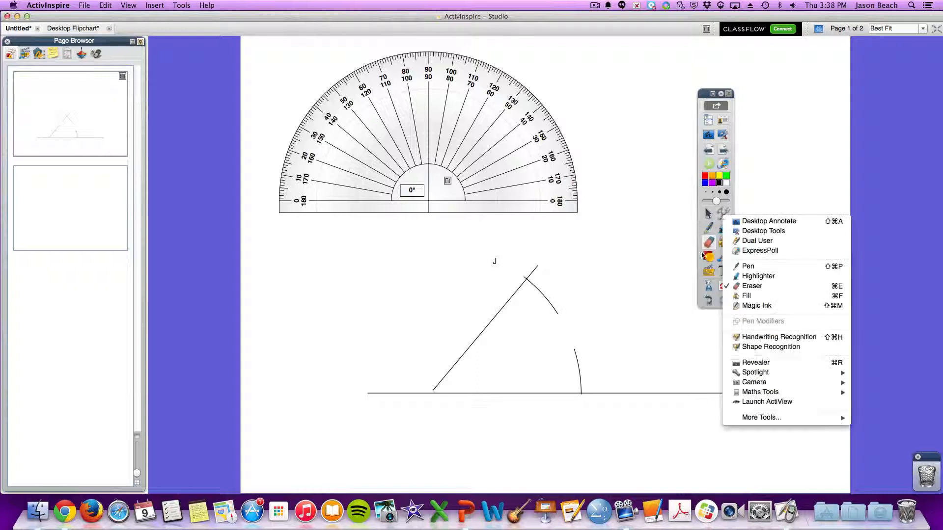
mouse_move(783, 397)
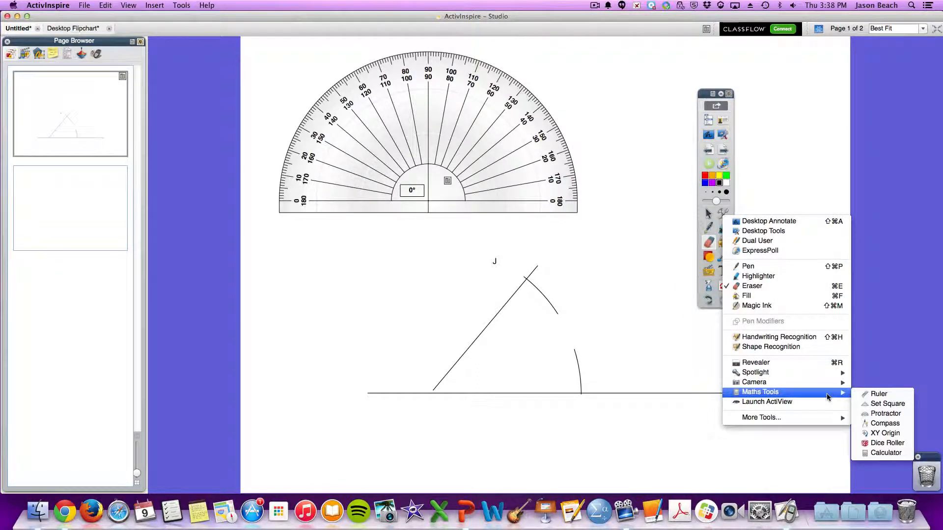
click(880, 443)
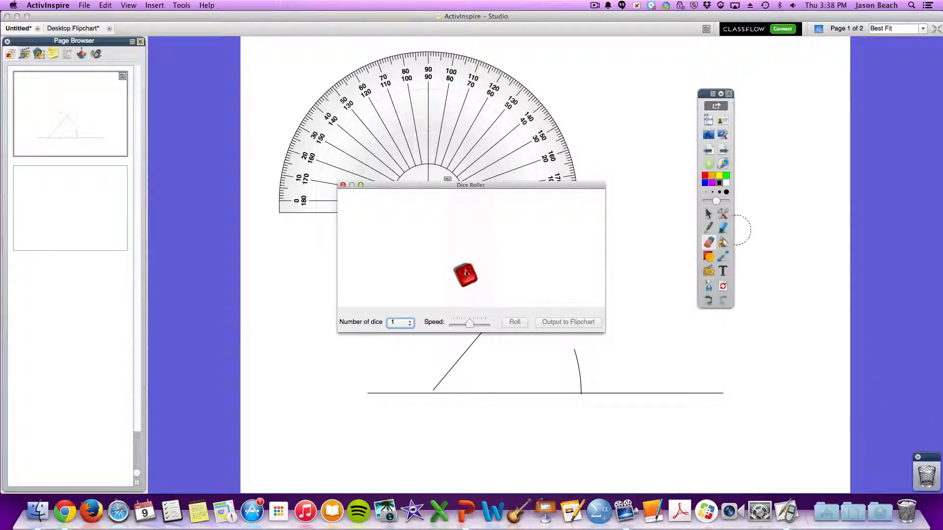
drag(458, 187, 396, 212)
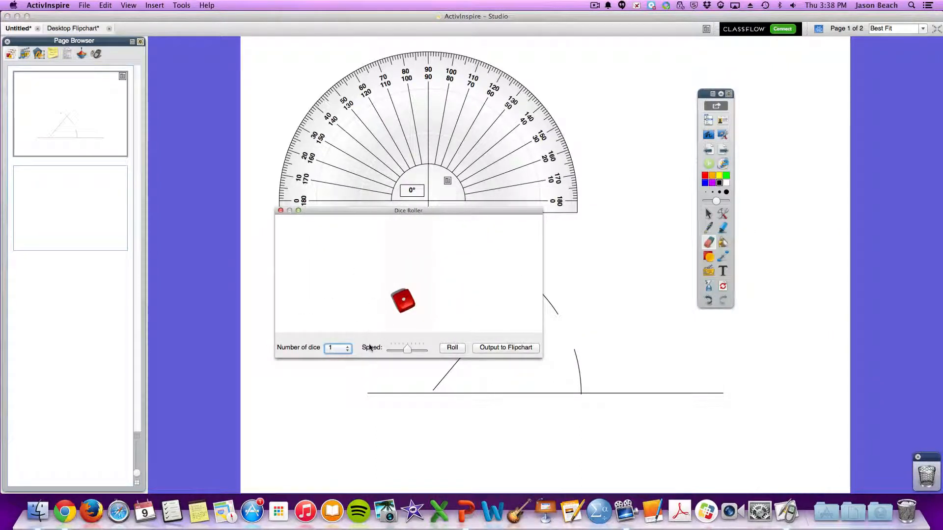
click(348, 350)
click(347, 349)
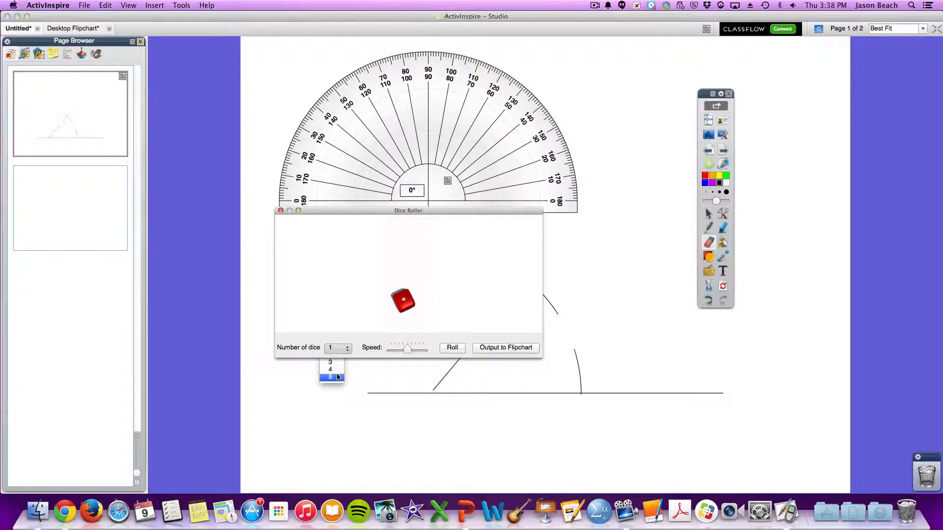
click(454, 349)
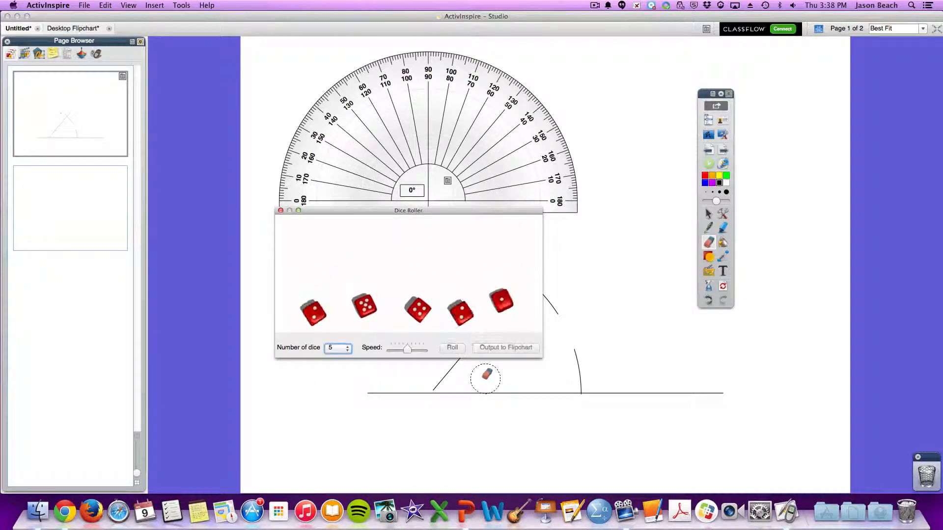
Roll the five dice again and place the Dice Roller window just below the protractor.
mouse_move(359, 211)
mouse_down()
mouse_move(458, 219)
mouse_move(535, 260)
mouse_move(383, 258)
mouse_up()
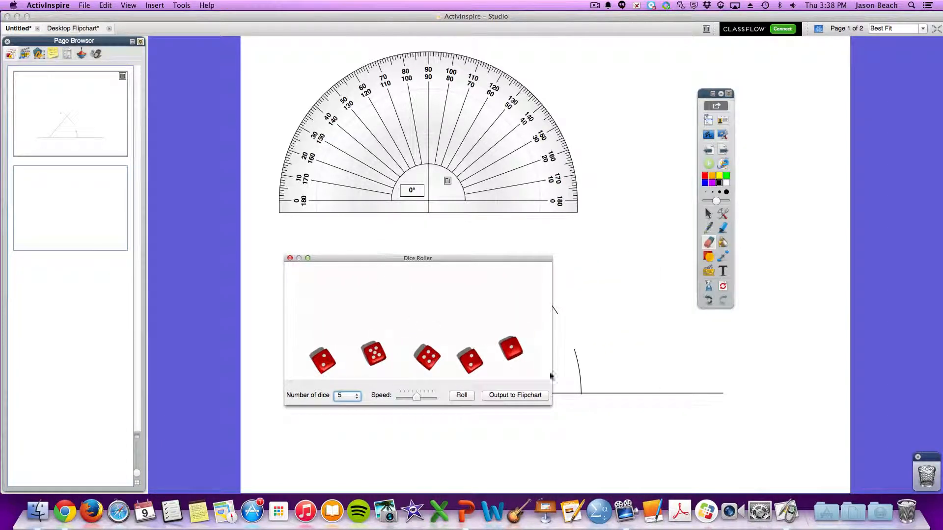
click(461, 395)
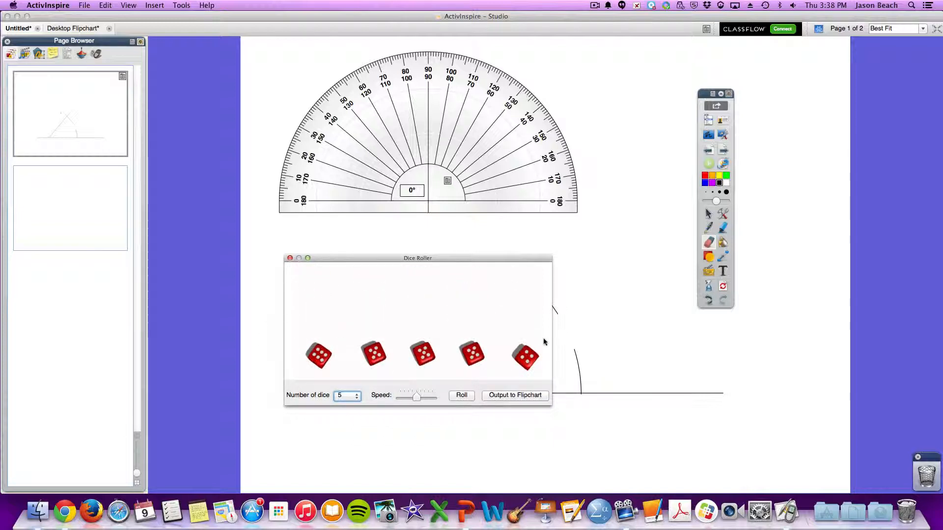
drag(334, 265, 306, 230)
Open the maths Calculator and place it beside the Dice Roller.
click(723, 213)
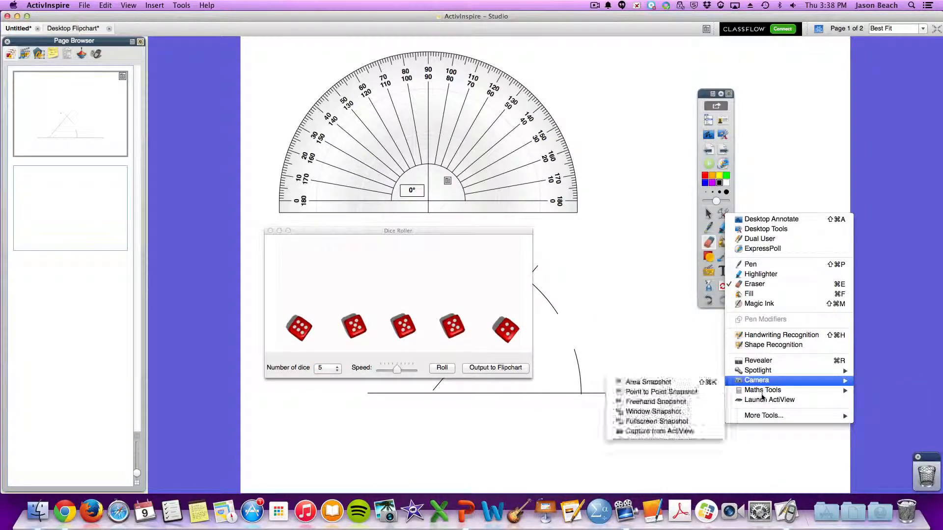
mouse_move(760, 393)
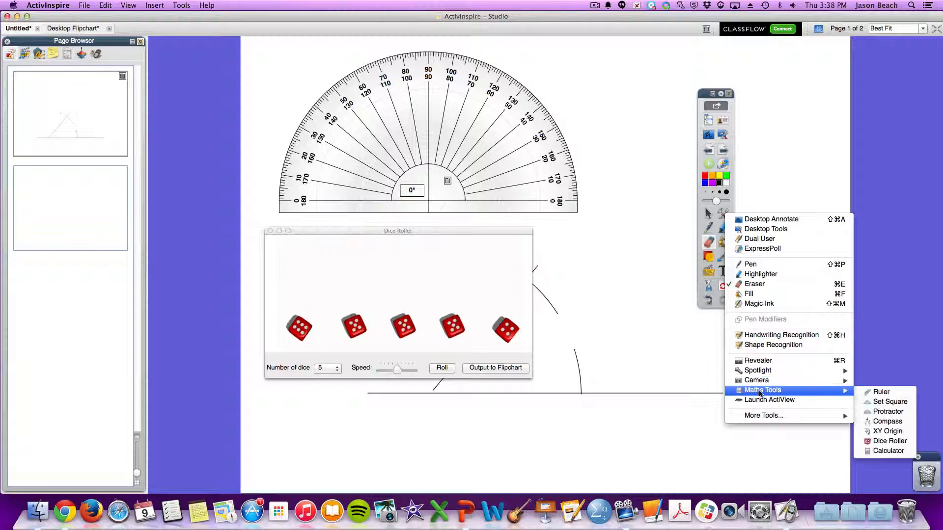
click(888, 451)
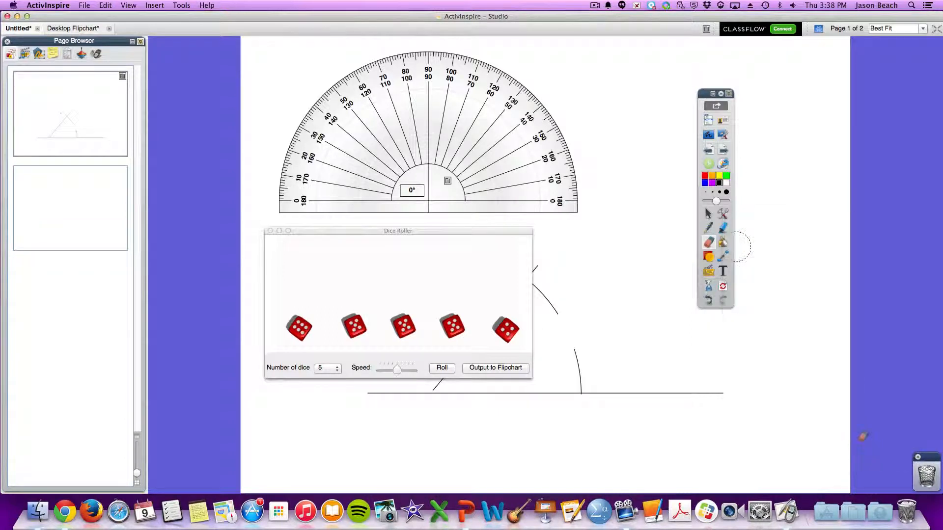
drag(490, 183, 638, 204)
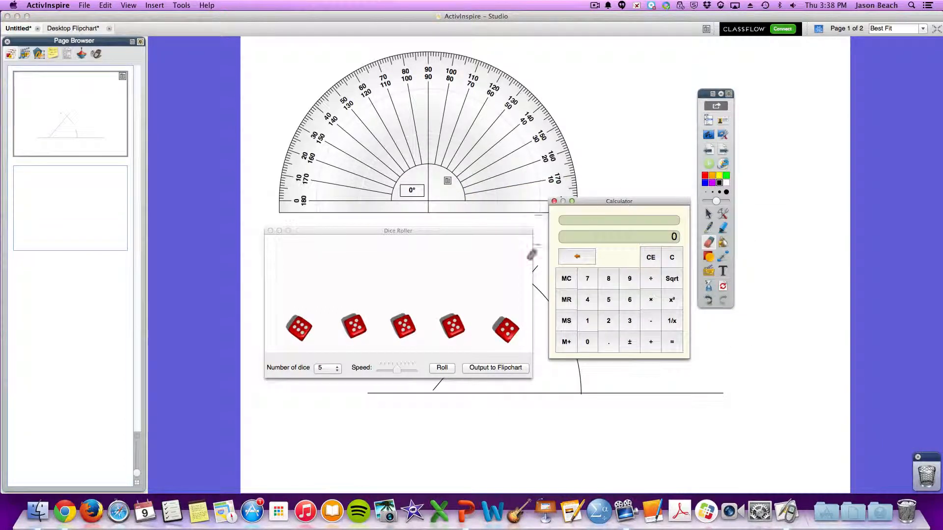
Enter 4851 in the Calculator and compute its reciprocal.
click(587, 300)
click(609, 278)
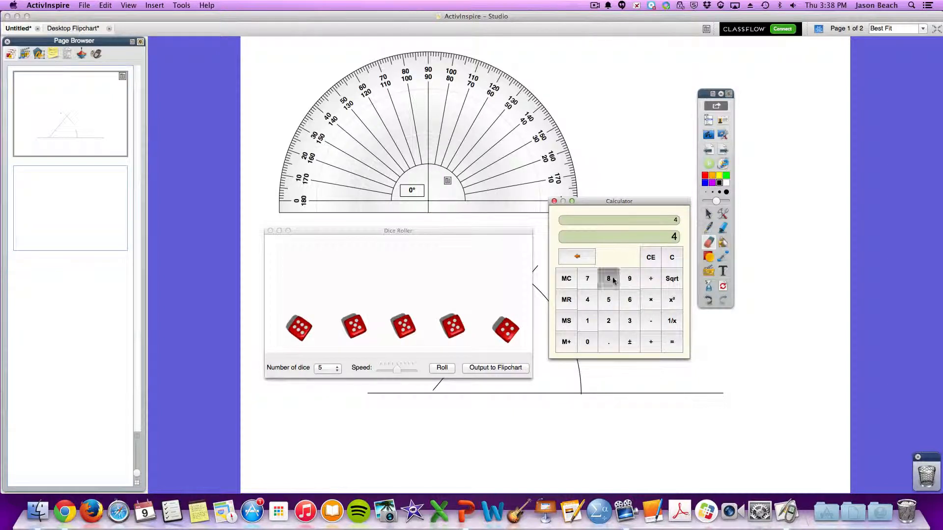
click(608, 300)
click(592, 321)
click(672, 321)
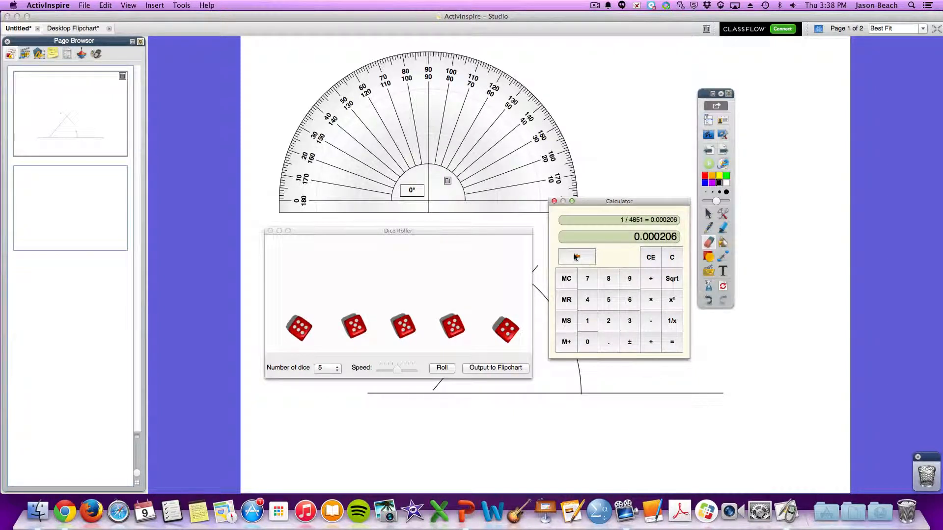
Record a short sound onto the flipchart page with the Sound Recorder and play it back, closing the Sound Controller.
click(723, 214)
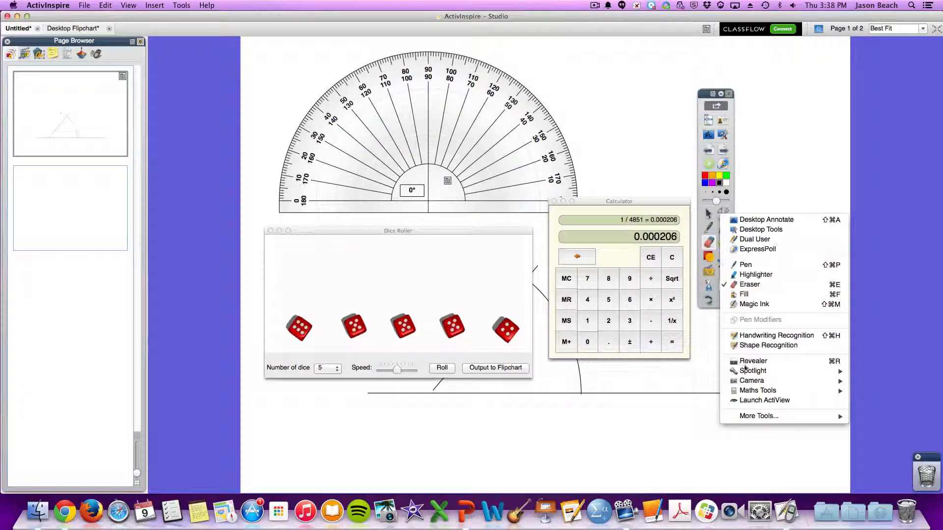
mouse_move(764, 418)
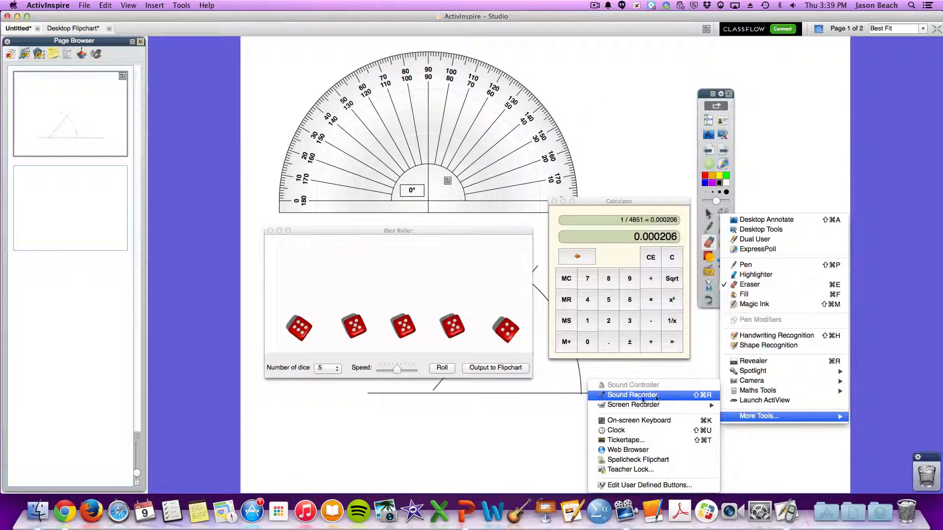
mouse_move(628, 404)
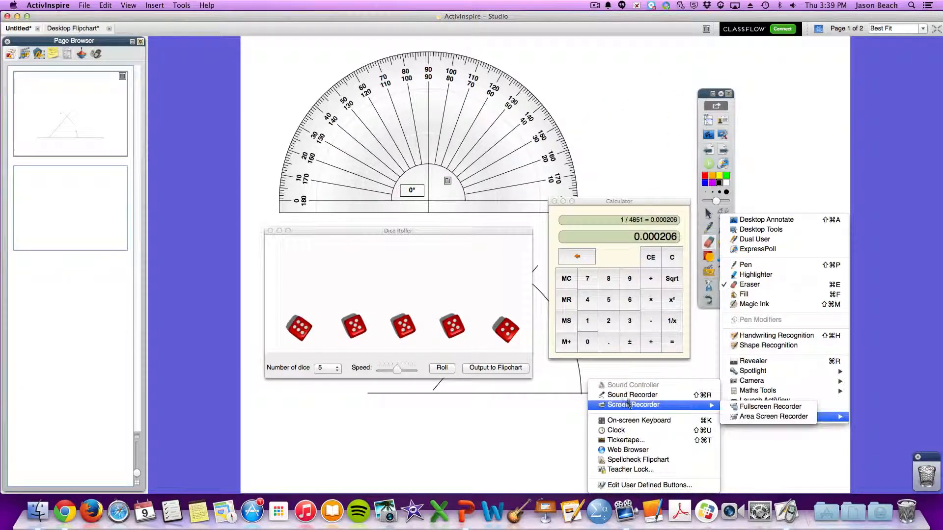
click(638, 396)
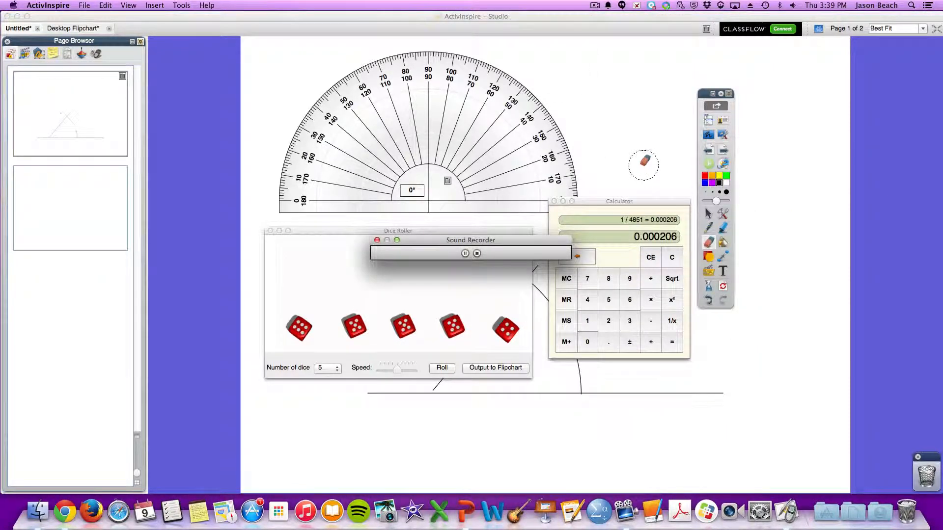
click(477, 254)
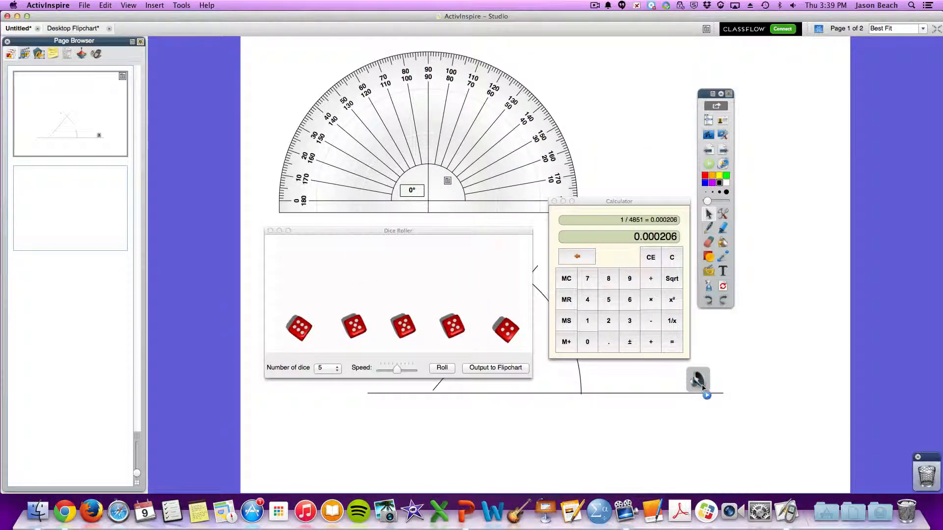
click(698, 382)
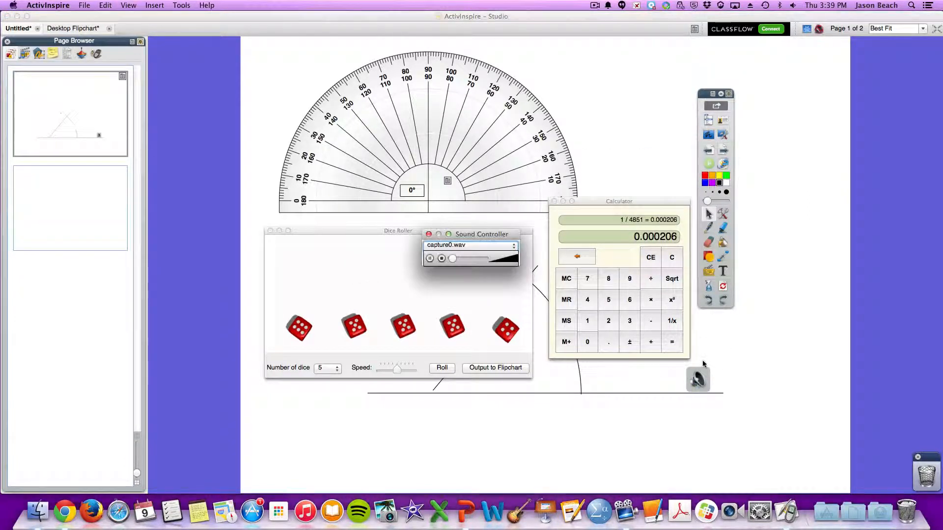
click(428, 235)
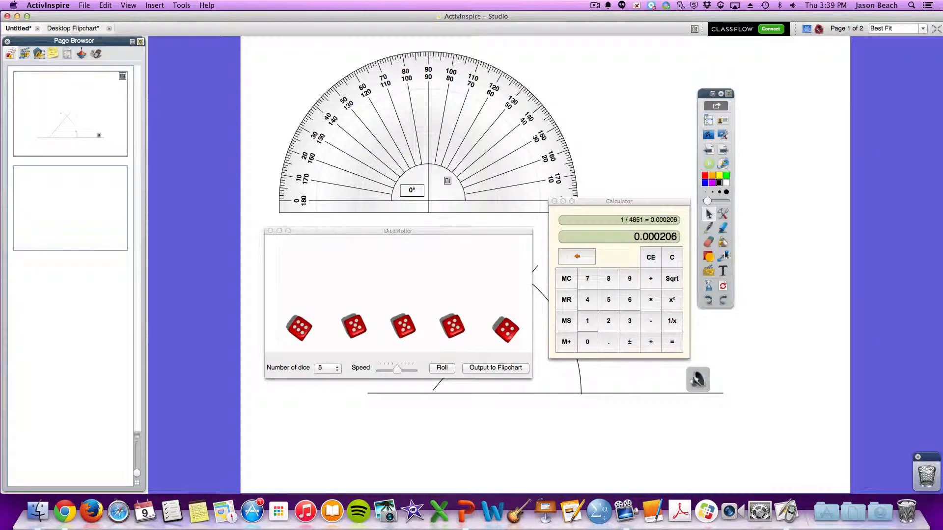
Create a Tickertape with the message "Hello", keeping its settings dialog above the Dice Roller.
click(723, 215)
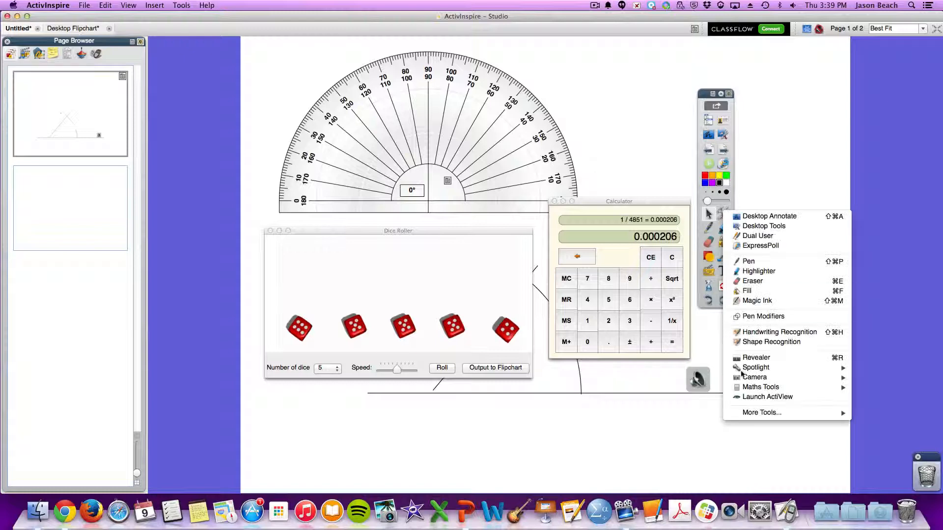
mouse_move(762, 388)
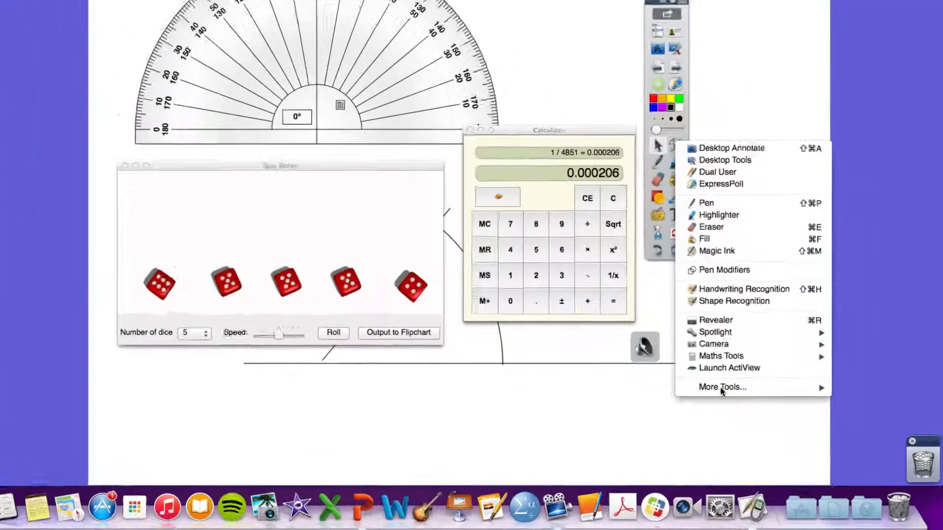
mouse_move(747, 414)
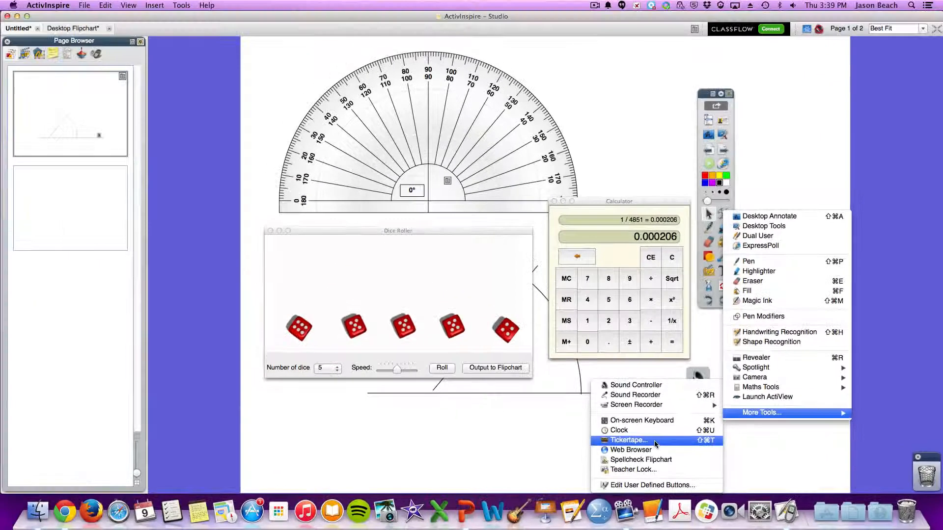
click(654, 441)
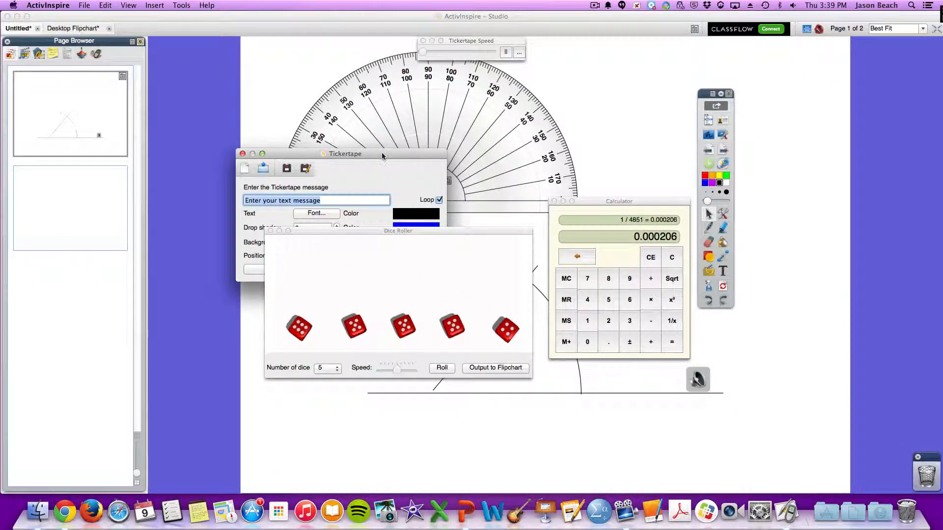
drag(382, 131, 459, 79)
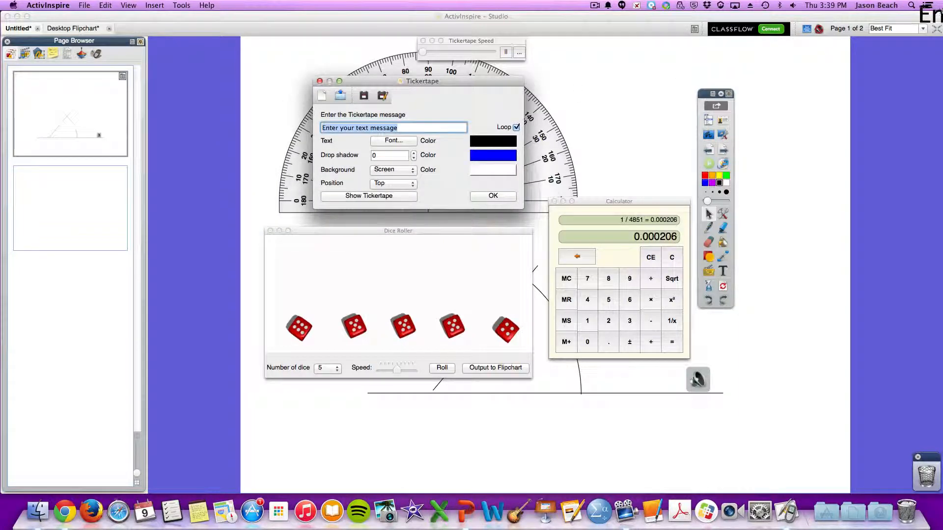
drag(371, 129, 311, 126)
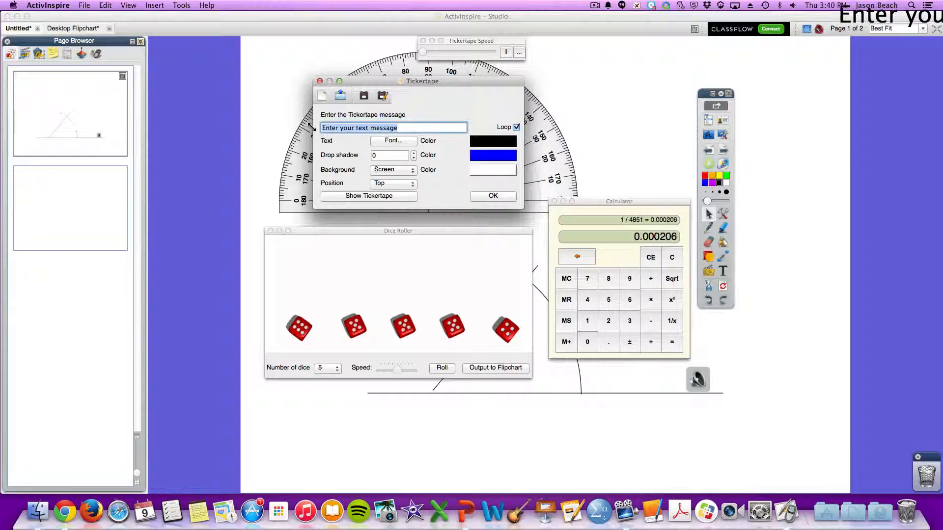
text(Hello)
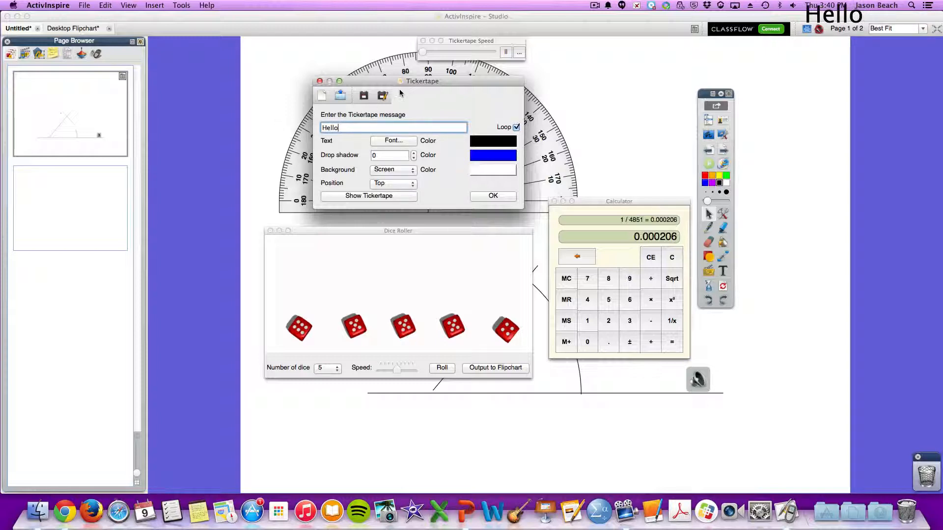
drag(401, 86, 403, 105)
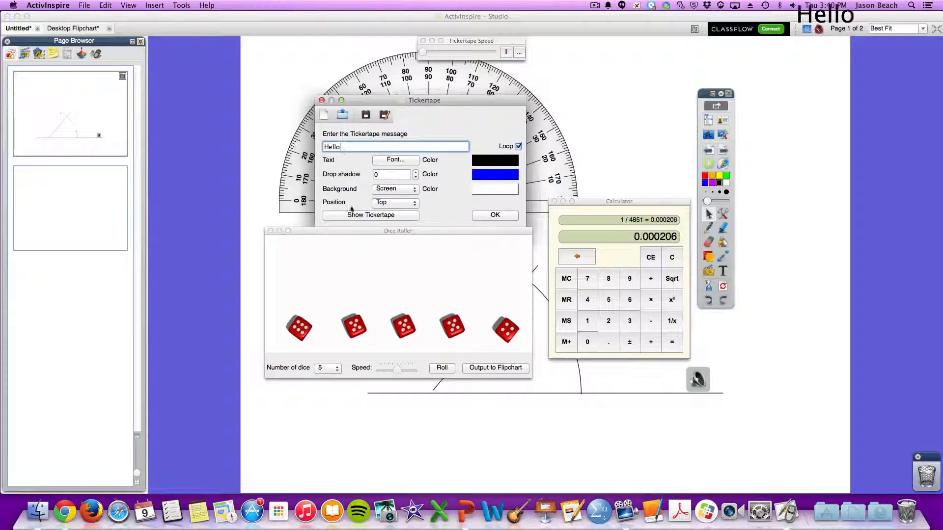
click(417, 161)
click(364, 97)
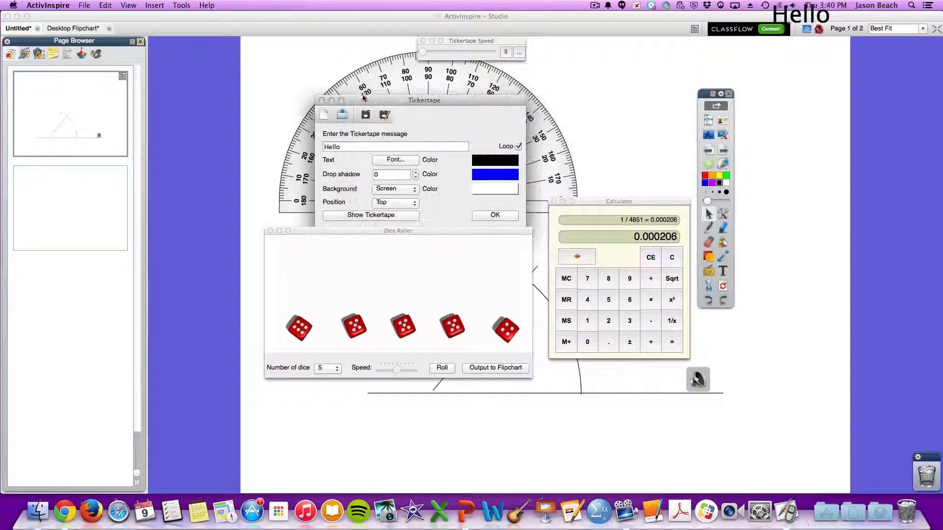
drag(400, 102, 408, 82)
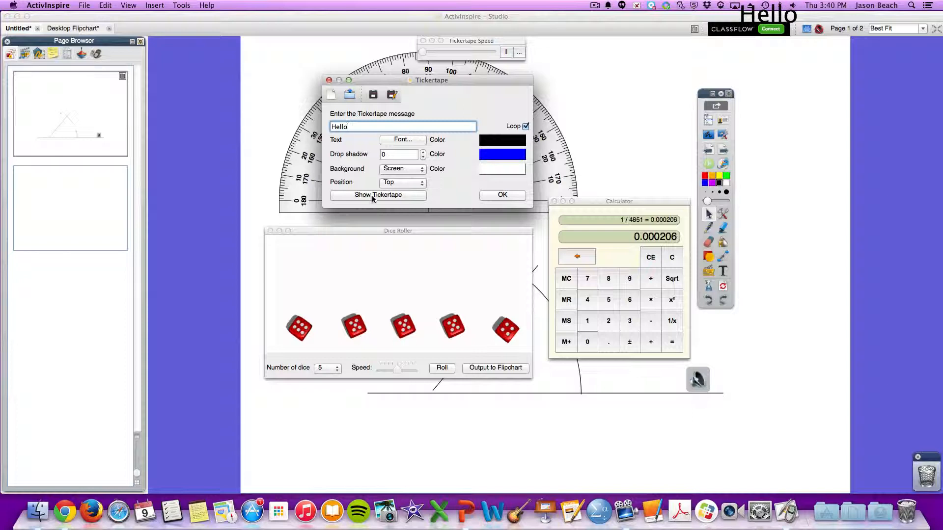
Set the tickertape's position to Middle and then Bottom, and raise its scrolling speed to near the maximum.
click(398, 182)
click(398, 189)
click(412, 183)
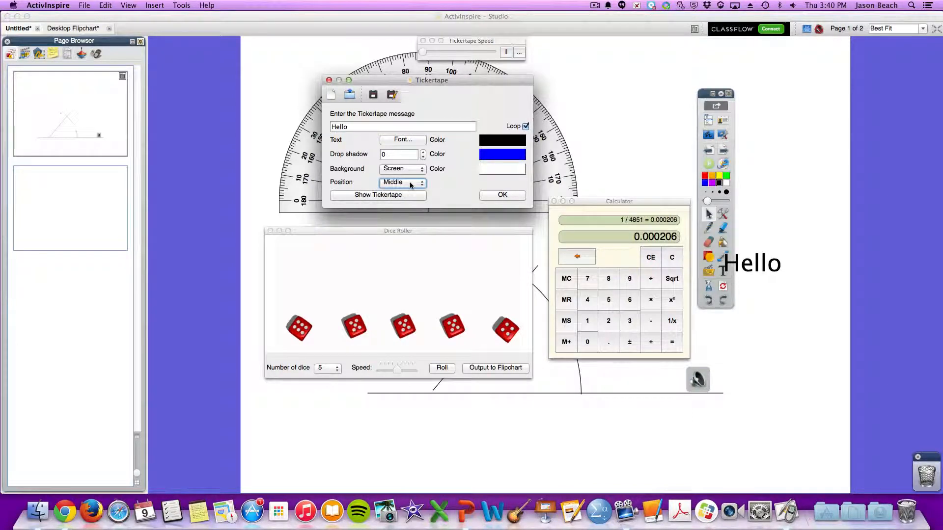
click(414, 190)
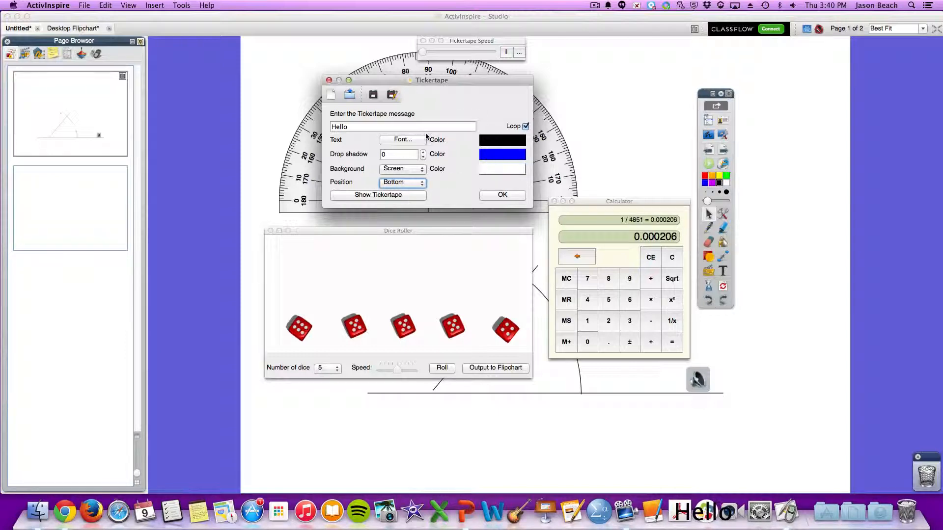
click(468, 52)
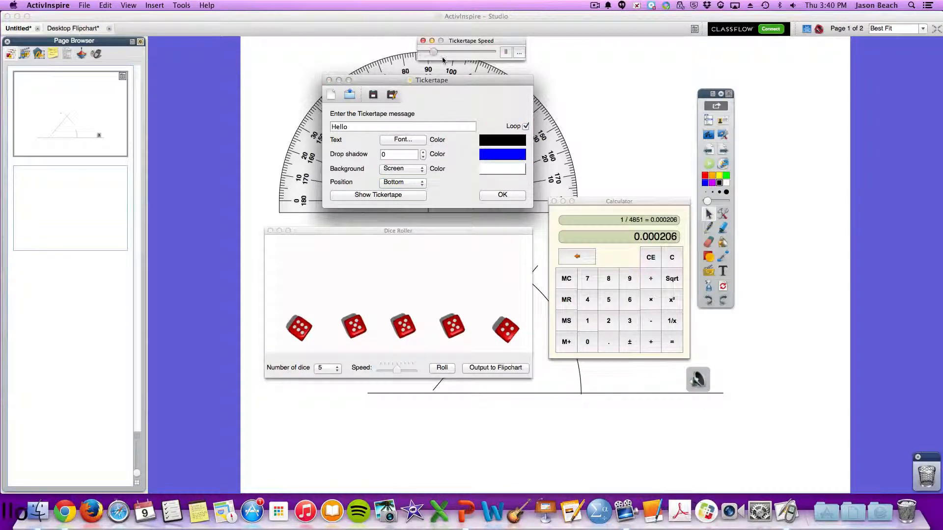
drag(469, 57, 491, 57)
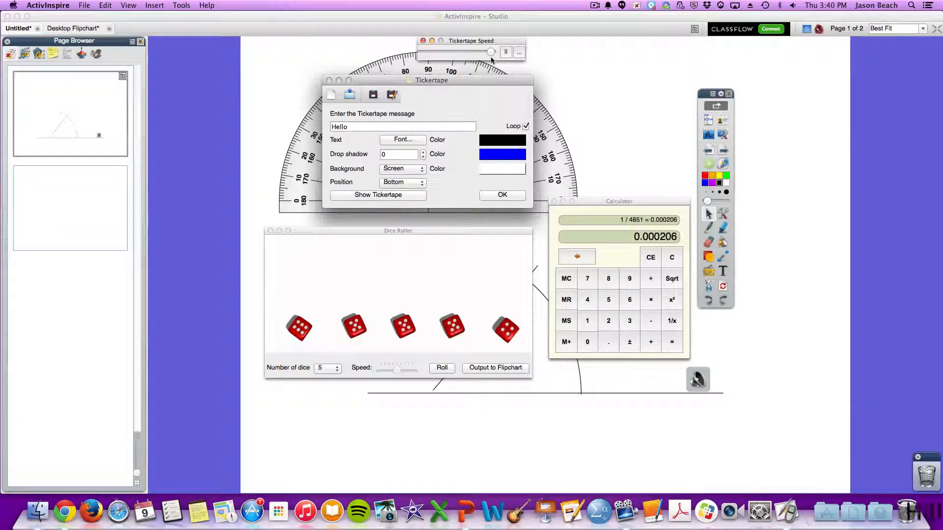
Set the tickertape's position to Middle, then close the Tickertape dialog and its speed control.
click(413, 171)
click(407, 169)
click(405, 182)
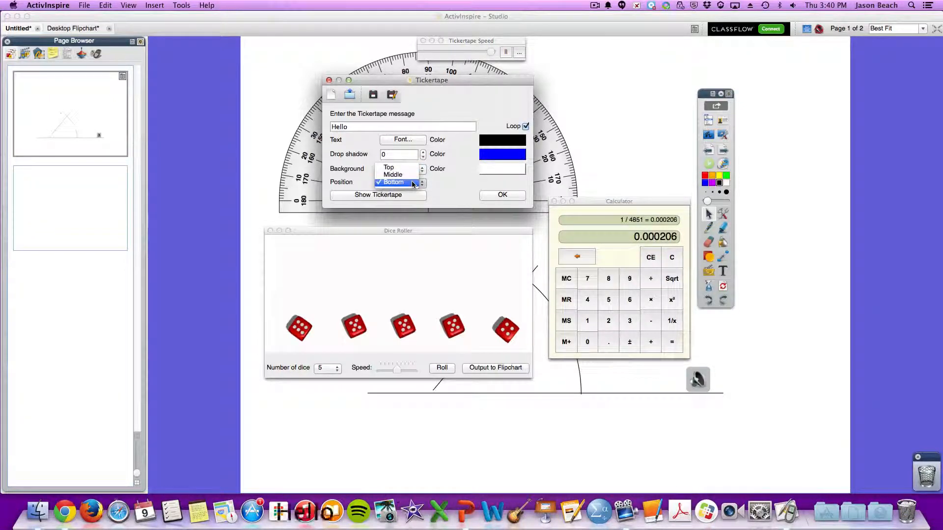
click(405, 176)
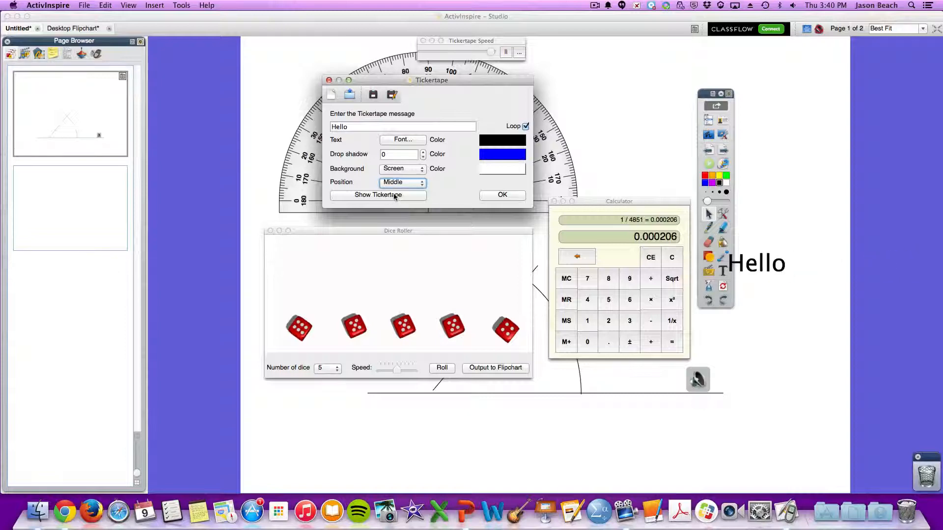
drag(380, 80, 378, 79)
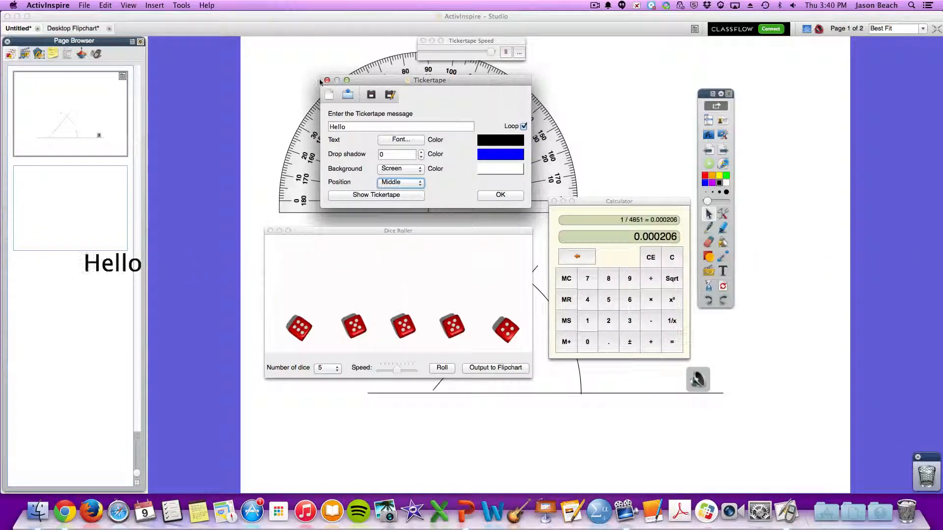
click(328, 81)
click(422, 41)
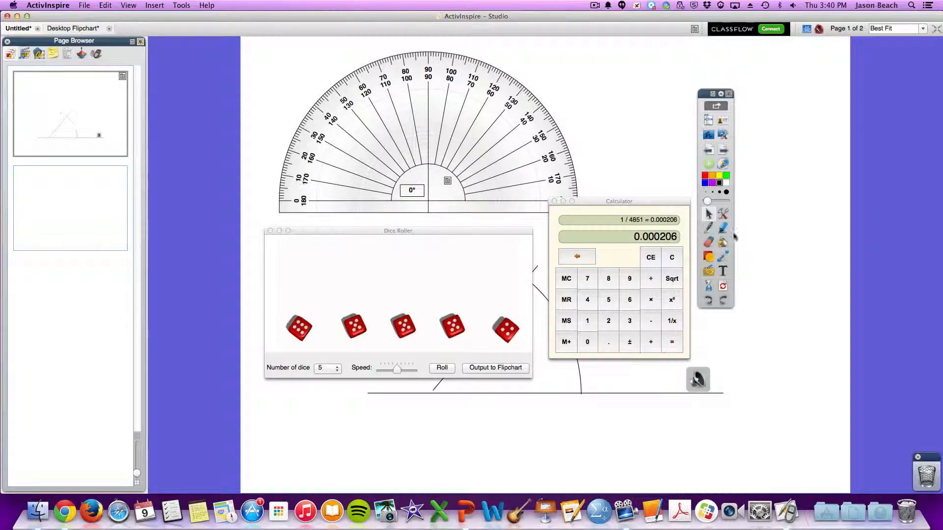
Open the Clock tool, place it in the blank area beside the protractor above the Calculator, and shift the main toolbox away from it.
click(725, 215)
mouse_move(766, 415)
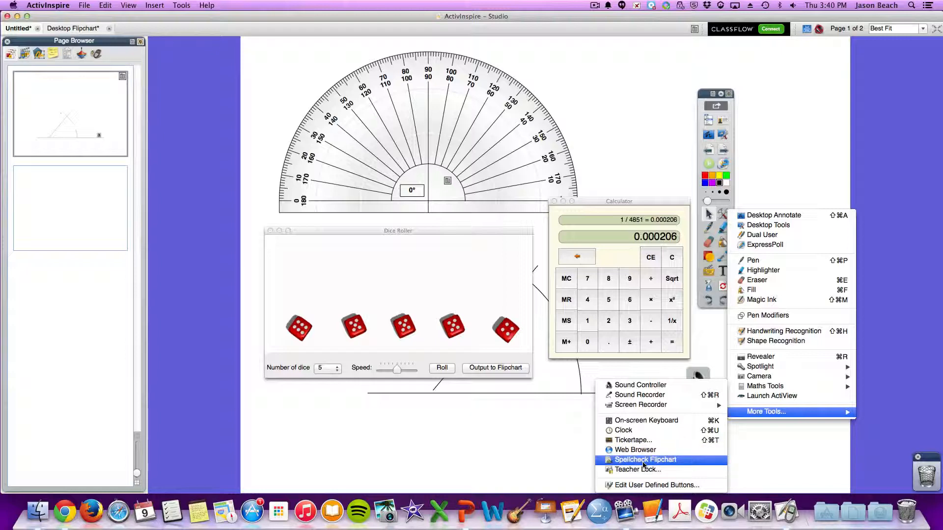
click(640, 430)
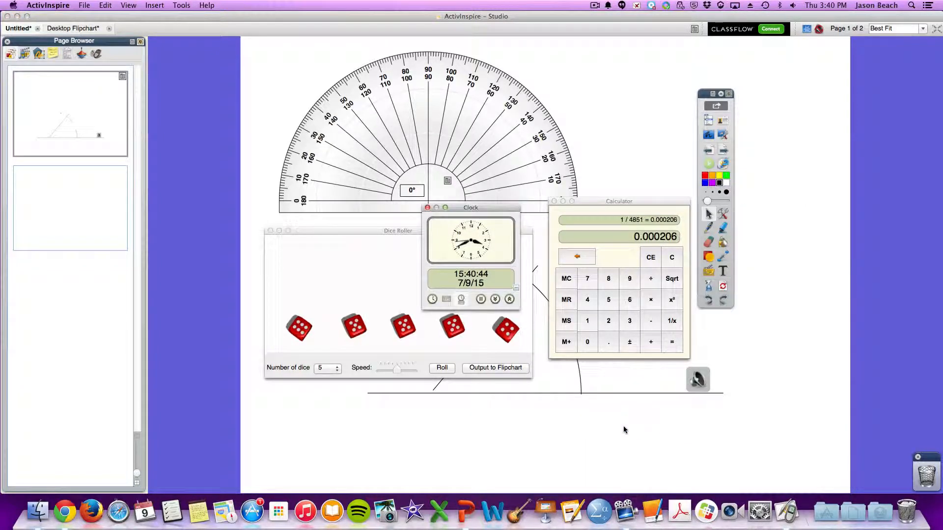
drag(471, 209, 639, 68)
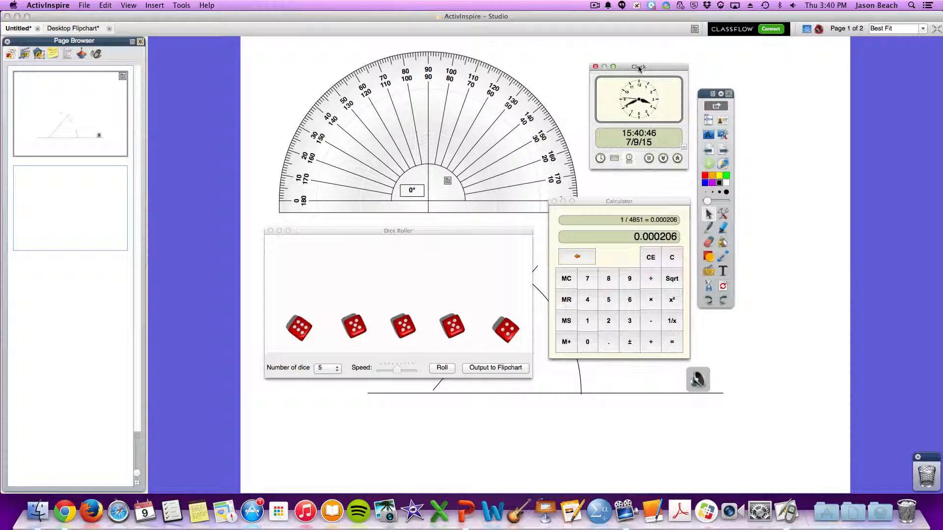
drag(701, 93, 765, 92)
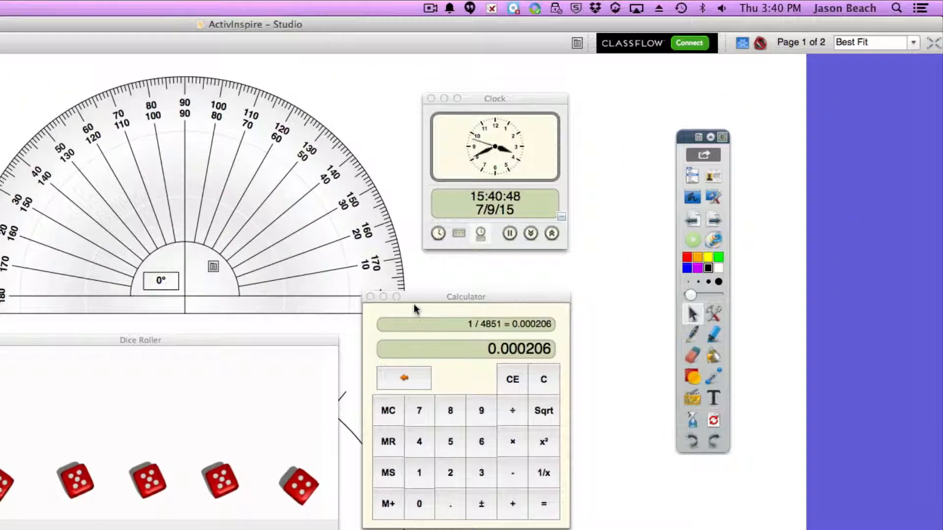
Close the Calculator and move the Clock closer to the main toolbox.
drag(577, 203, 621, 232)
click(436, 338)
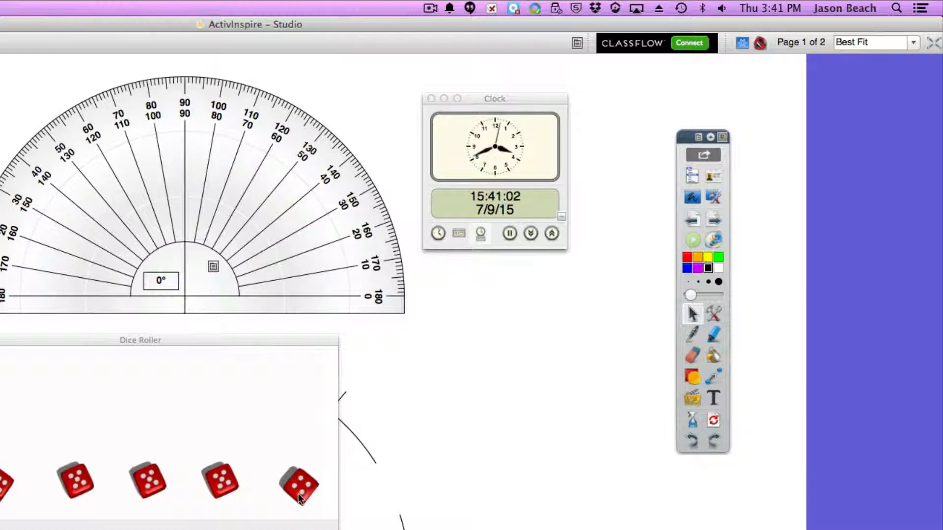
drag(496, 98, 538, 94)
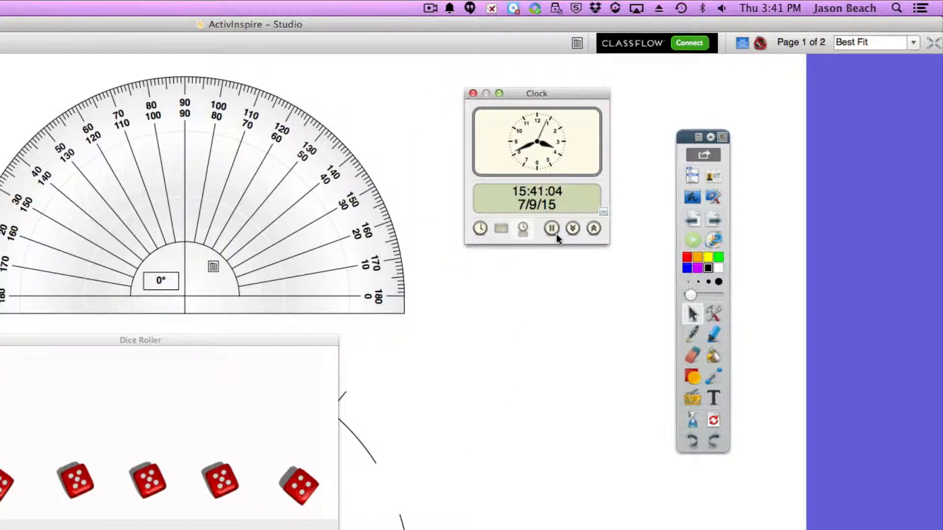
Open the Clock's countdown settings and review the timeout sounds and actions, keeping No Sound selected.
click(582, 234)
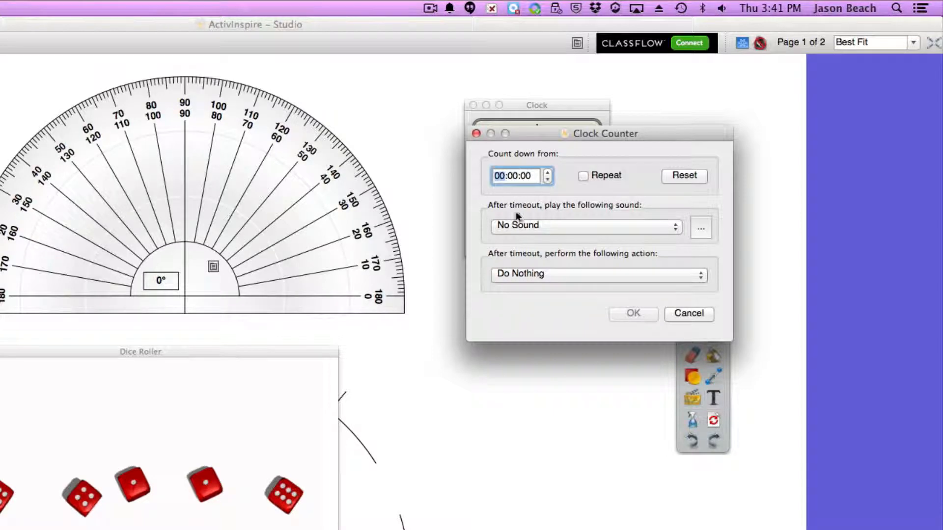
click(519, 229)
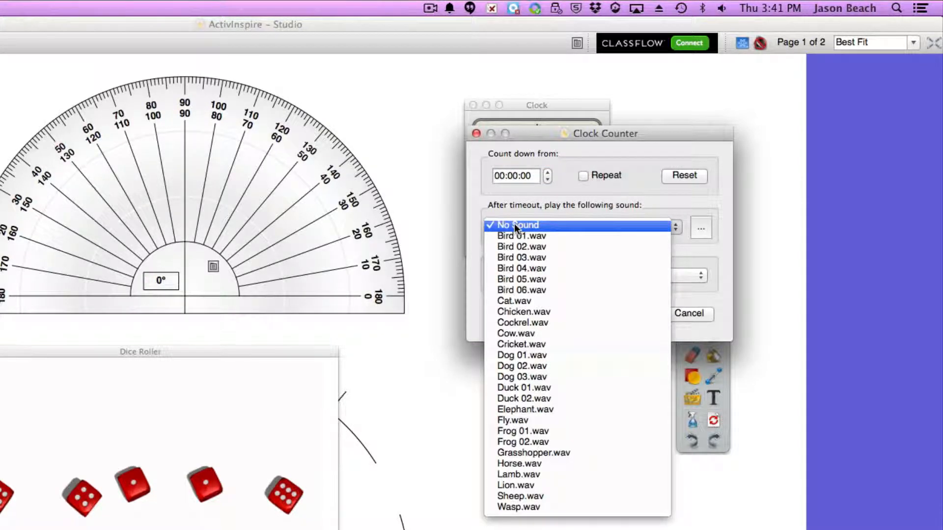
click(514, 224)
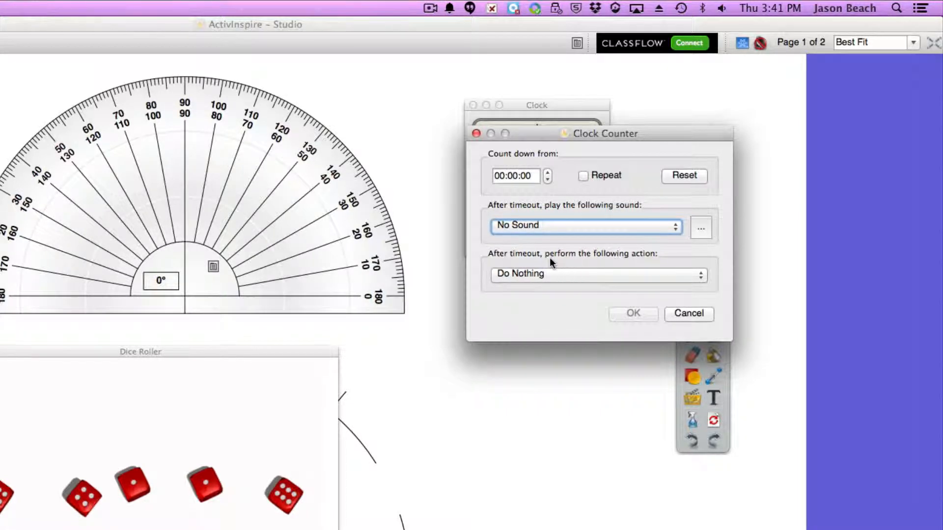
click(591, 282)
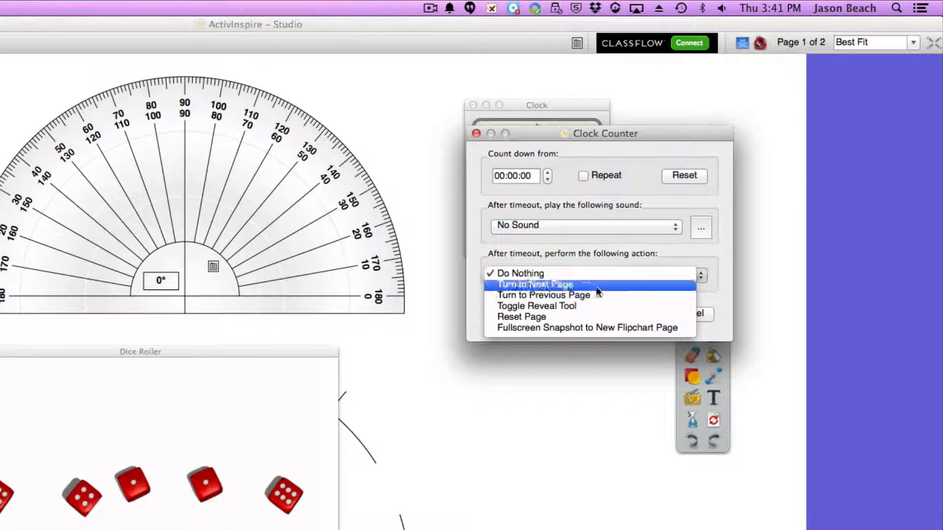